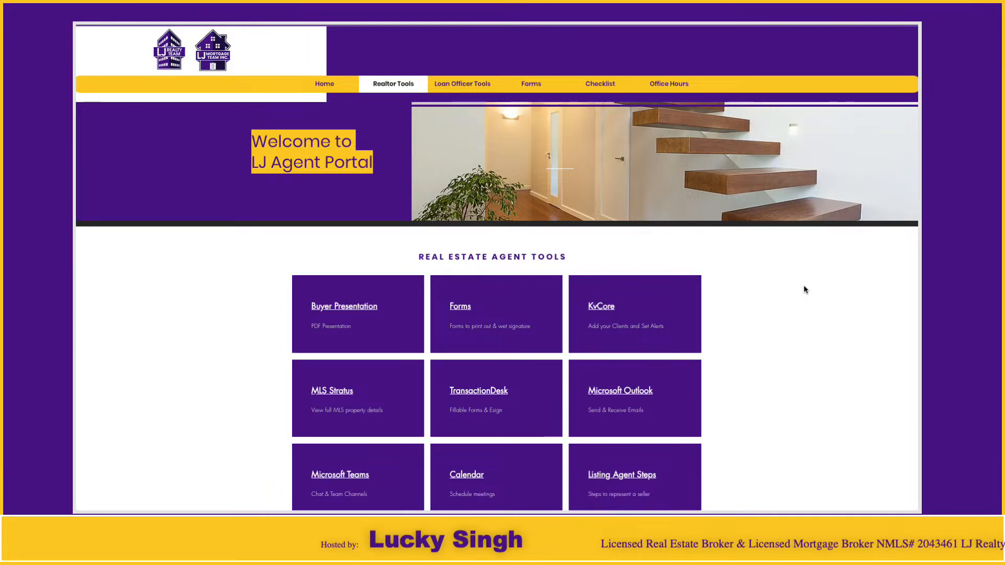
Step: Open MLS Stratus from the real estate agent tools and view its Info Center, dealing with the news notice
click(333, 392)
click(490, 128)
click(492, 152)
click(498, 177)
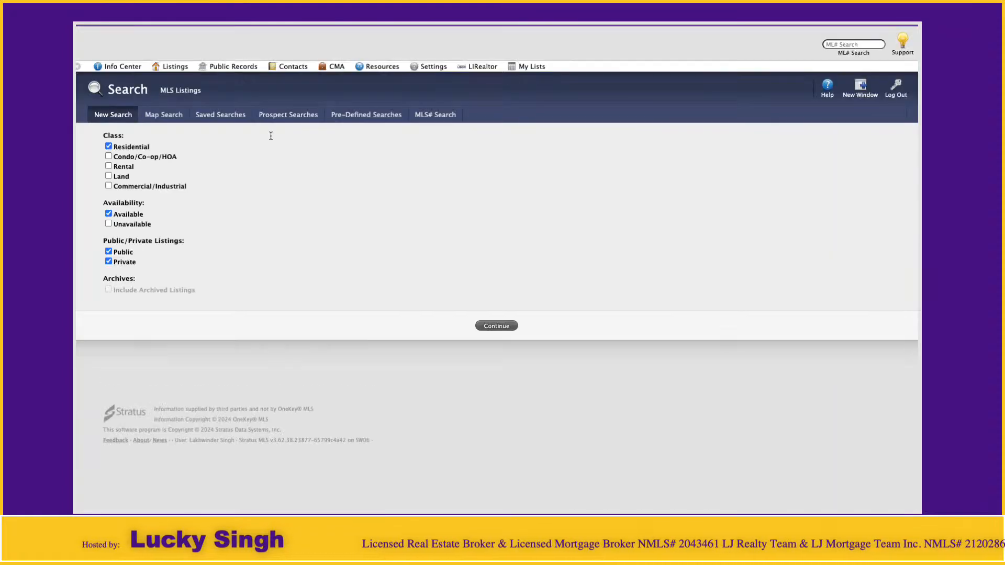
click(120, 68)
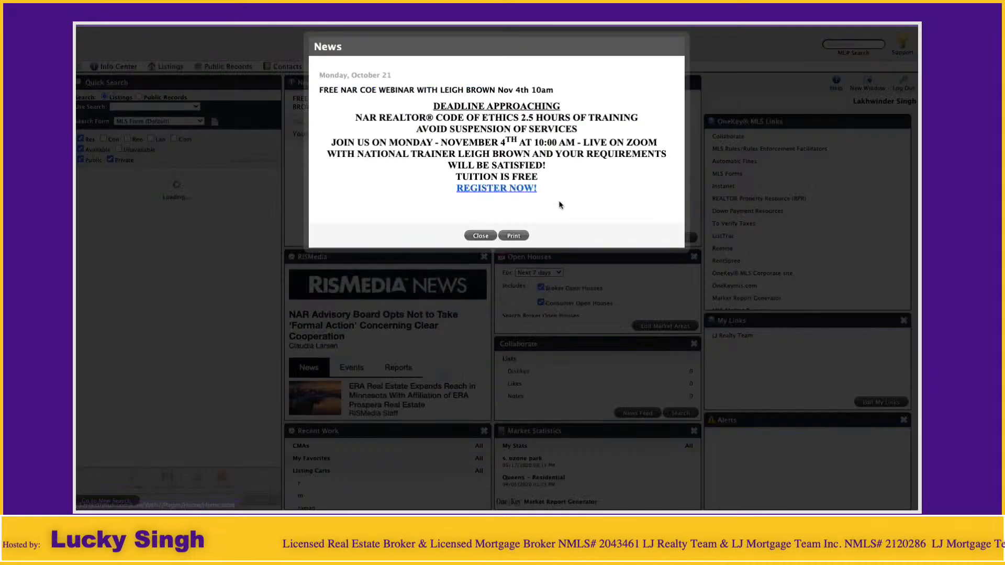
click(514, 235)
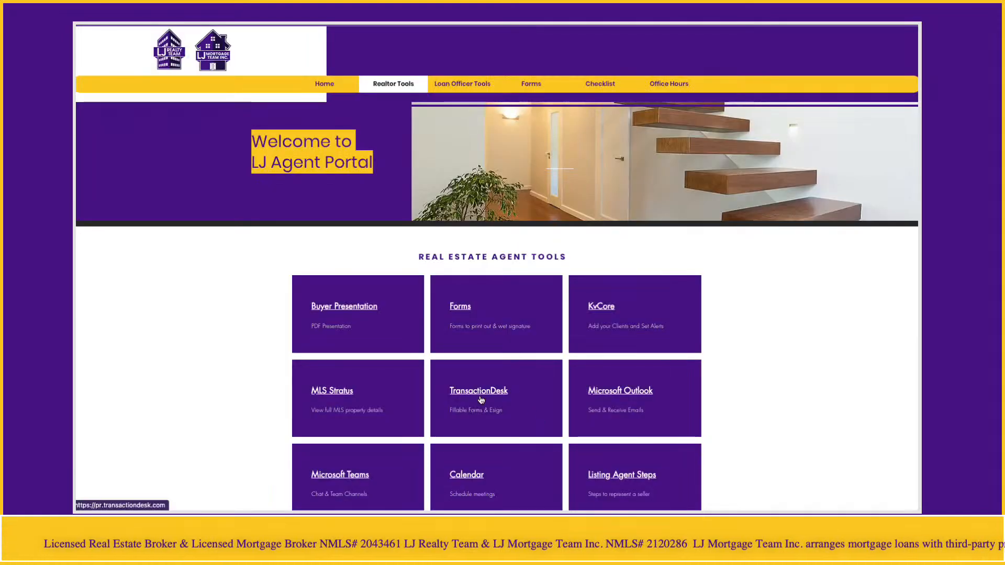
Step: Open TransactionDesk from the real estate agent tools and dismiss the live webinar notice
click(483, 396)
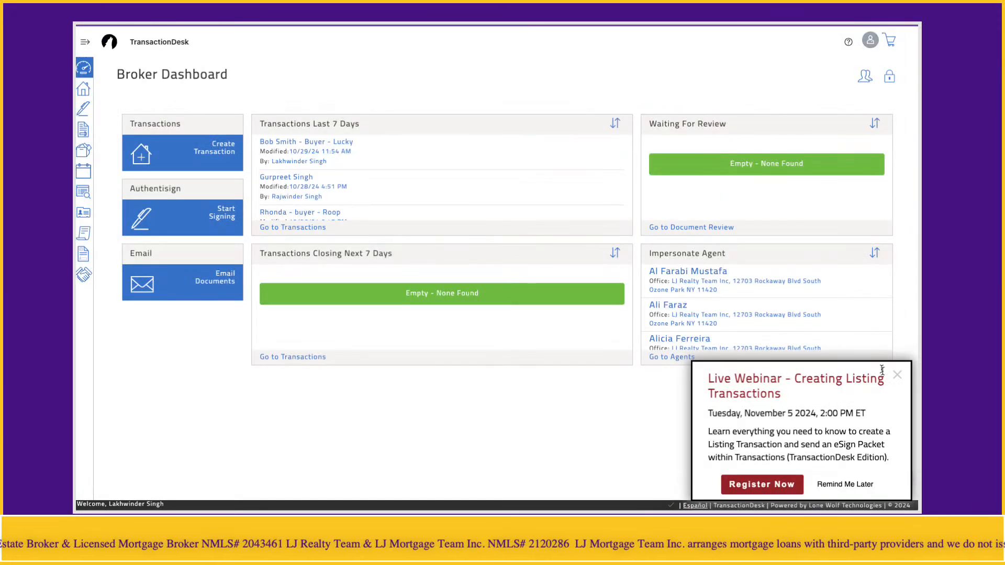
click(897, 374)
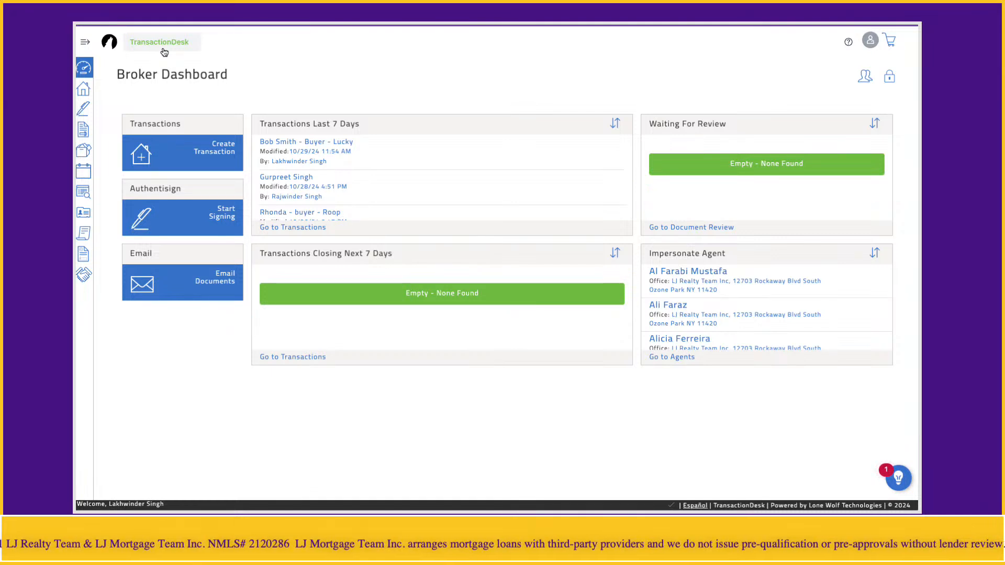
Step: Open the LIBOR - Memorandum of Offer to Purchase/Sell form in the most recently modified buyer transaction
click(278, 147)
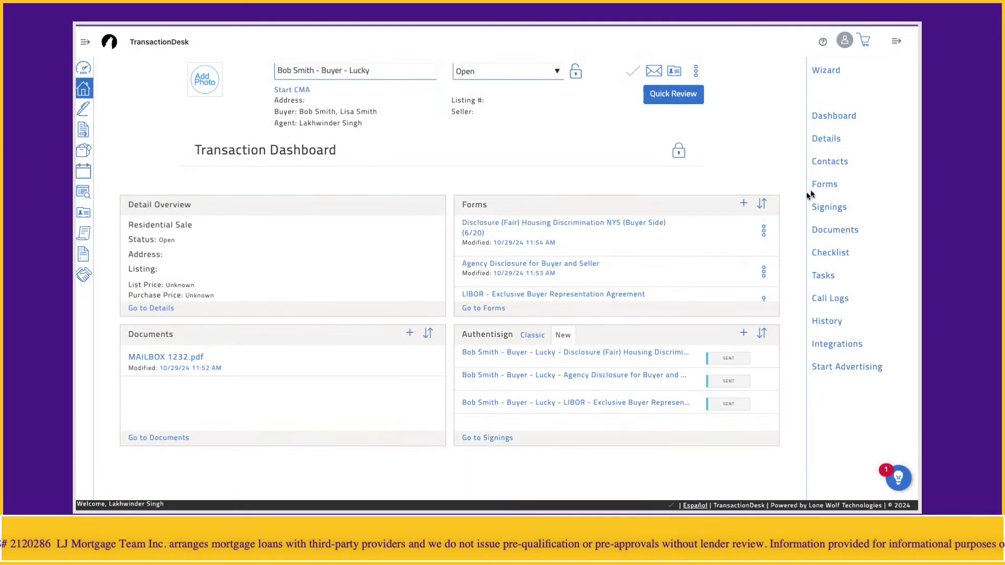
click(818, 189)
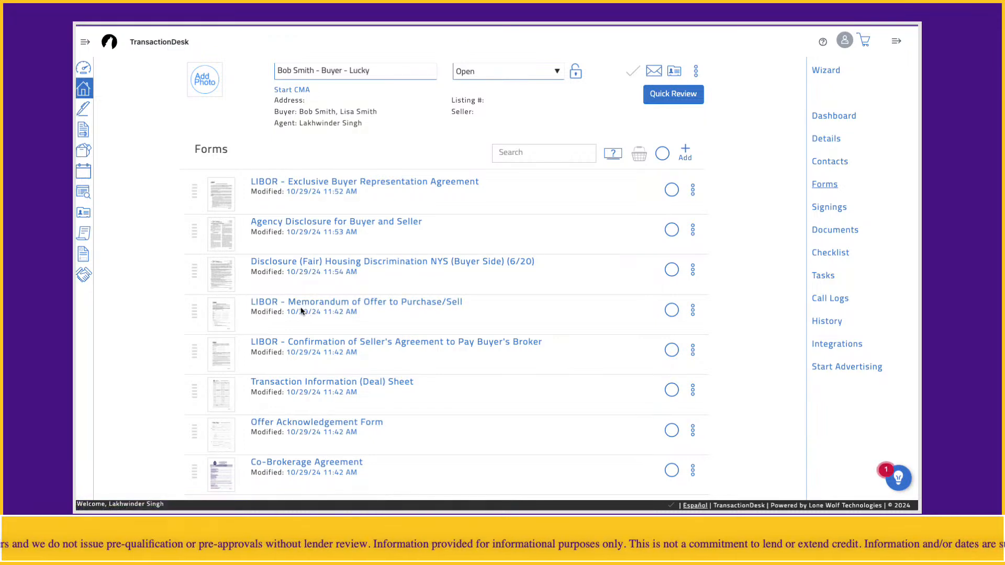
click(401, 307)
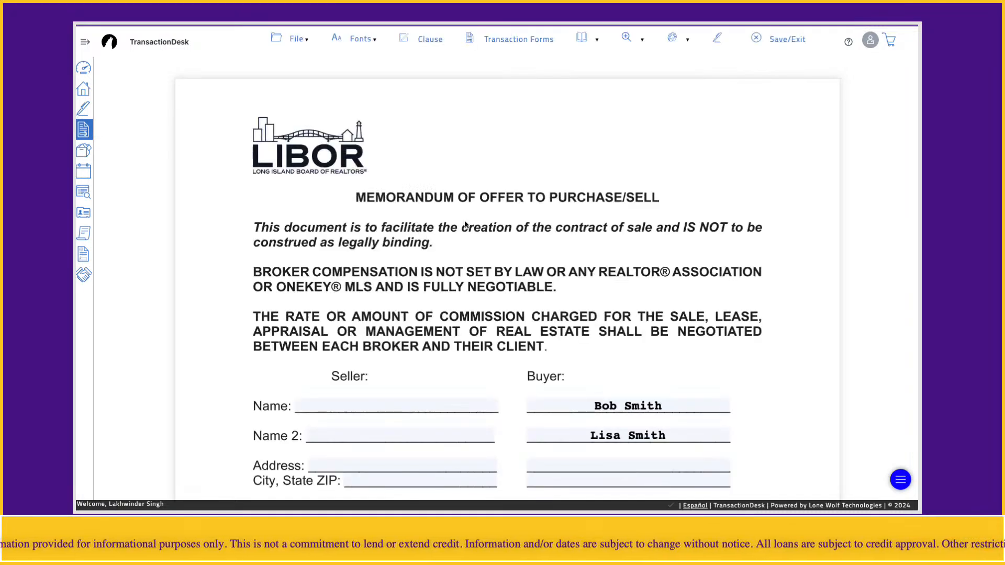
Step: Examine the memorandum's seller and buyer details, including the buyer's attorney, email and phone fields
scroll(565, 242, down, 2)
scroll(566, 241, down, 1)
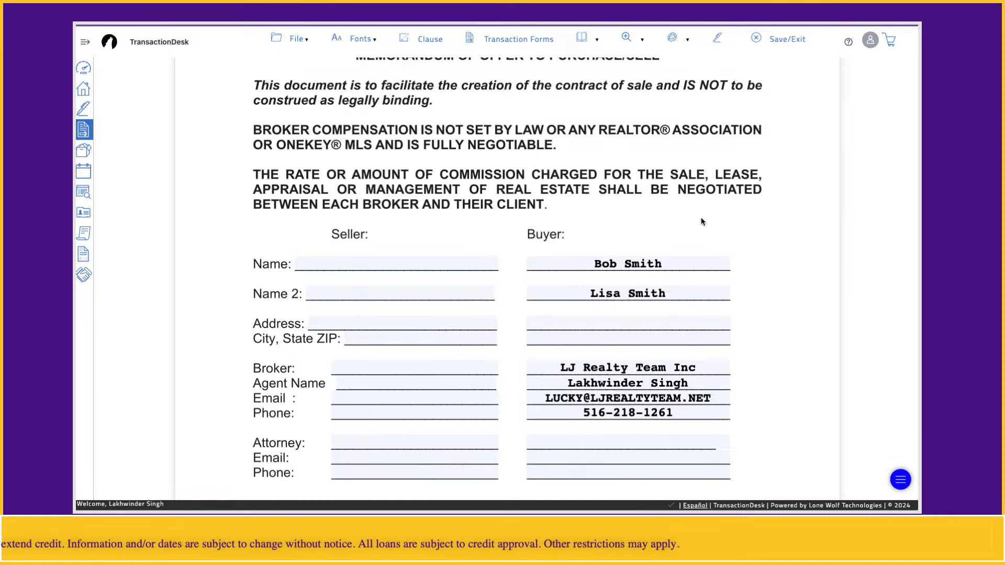
scroll(702, 221, down, 2)
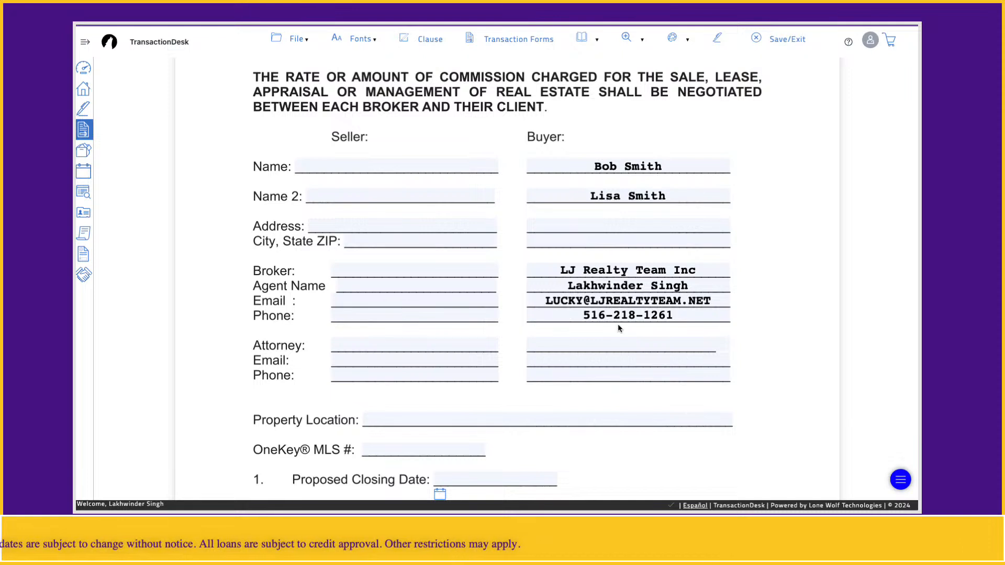
scroll(618, 325, down, 1)
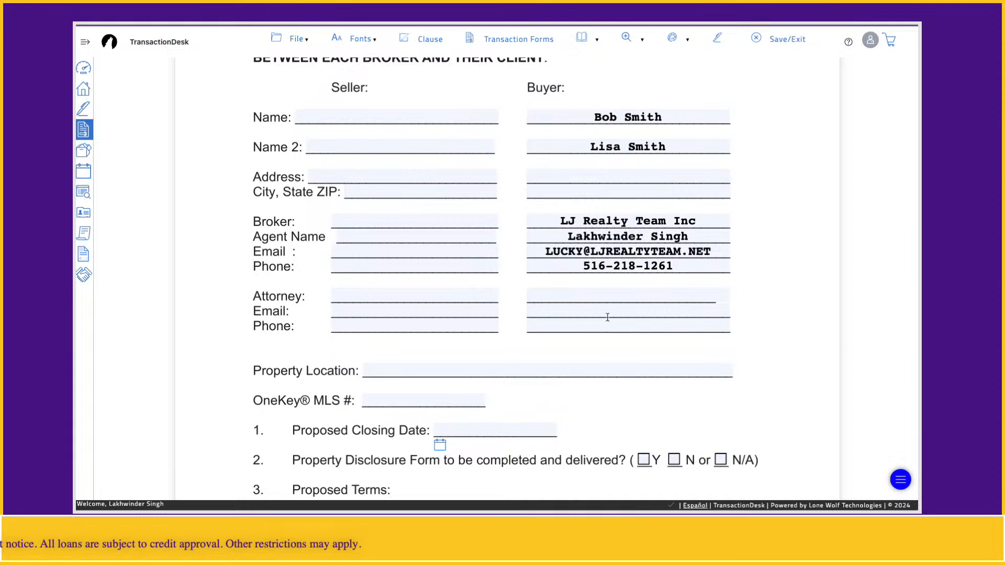
click(559, 295)
click(555, 312)
click(552, 325)
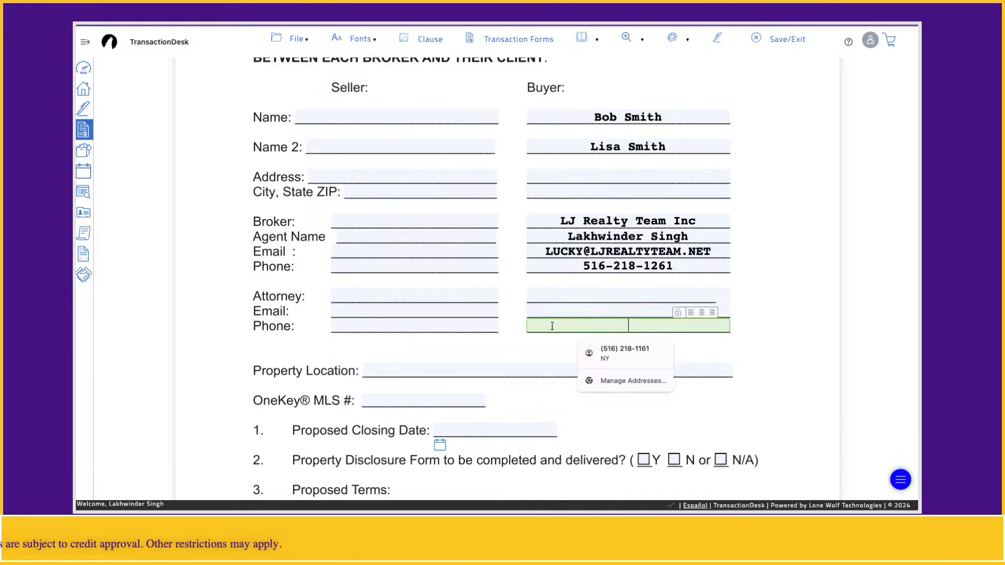
click(777, 343)
Step: Select the first field of the memorandum's Property Location line, meant for the house number
scroll(777, 339, down, 1)
click(417, 347)
click(381, 347)
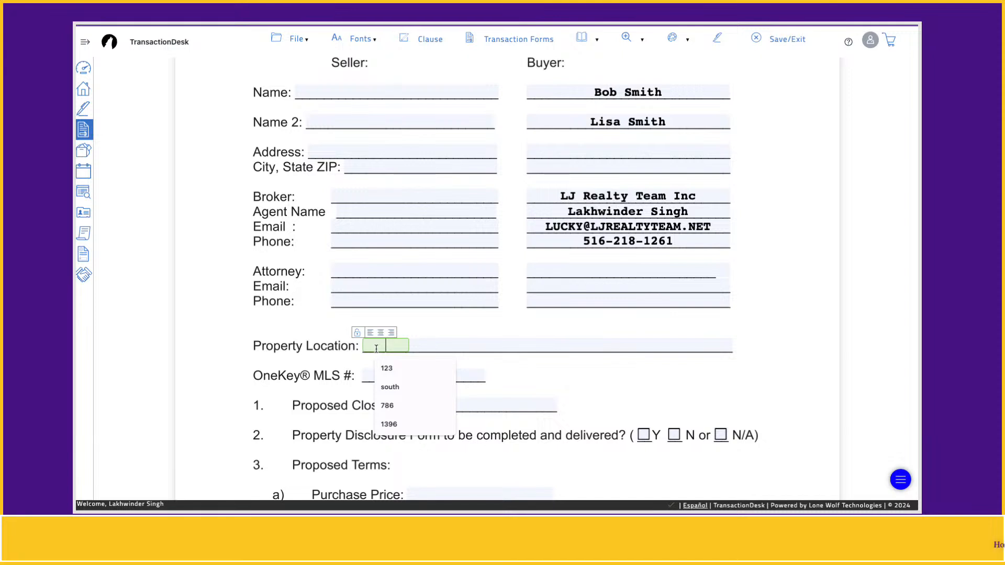
scroll(394, 347, down, 1)
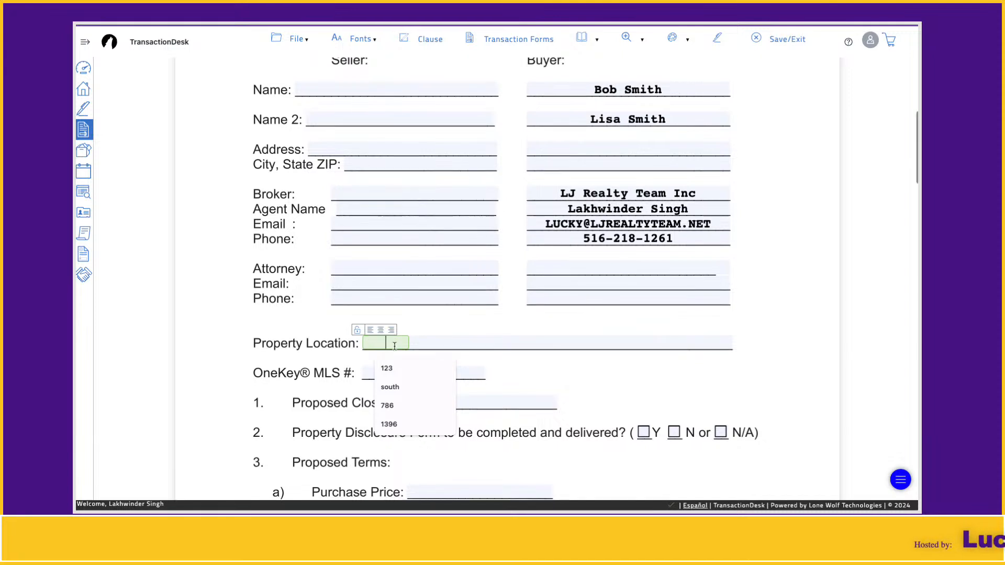
text(1233333333)
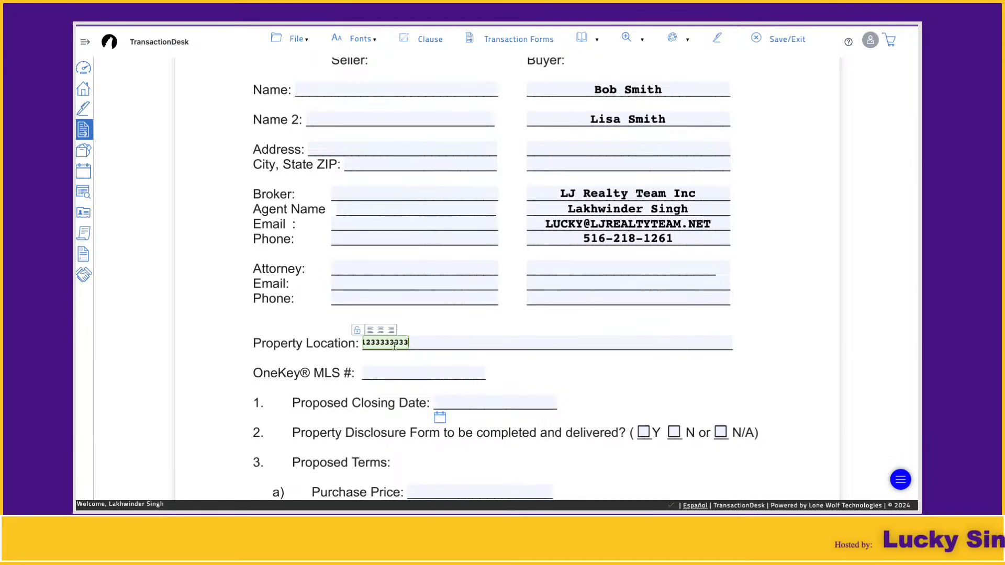
key(BackSpace)
key(BackSpace)
key(BackSpace)
key(BackSpace)
key(BackSpace)
key(BackSpace)
key(BackSpace)
key(BackSpace)
key(BackSpace)
key(BackSpace)
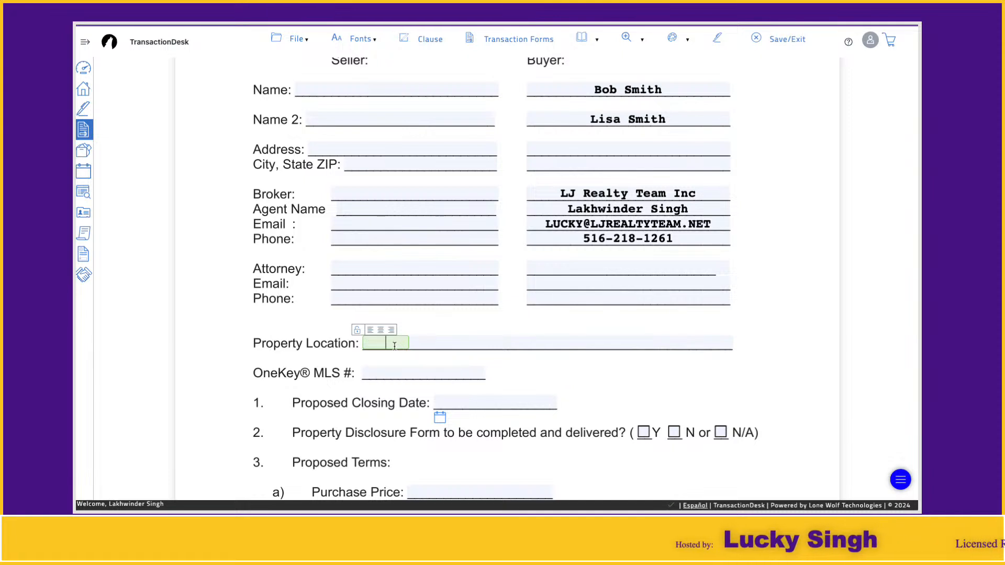
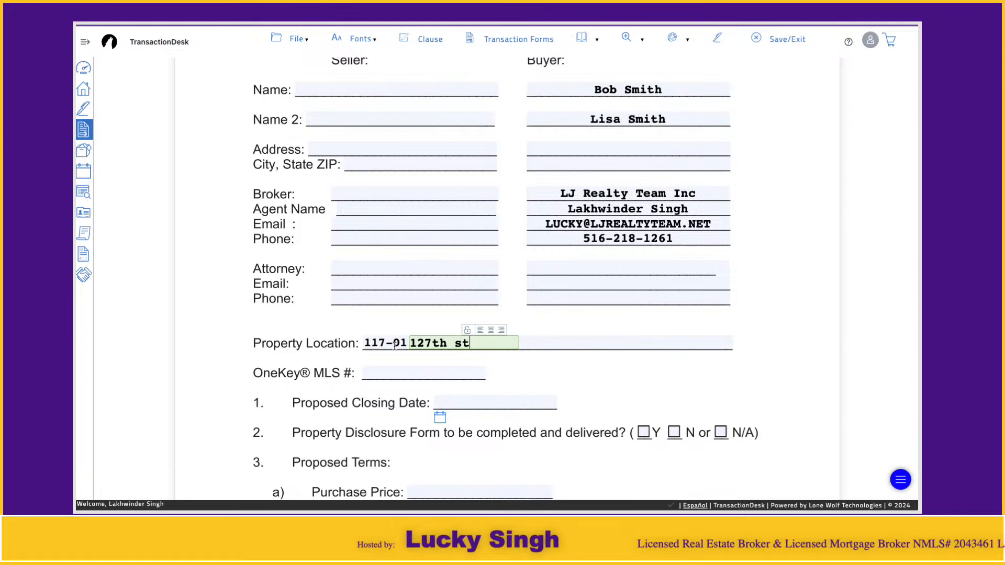
Step: Enter the property's house number and street name in the first two Property Location fields
key(Tab)
key(shift+Tab)
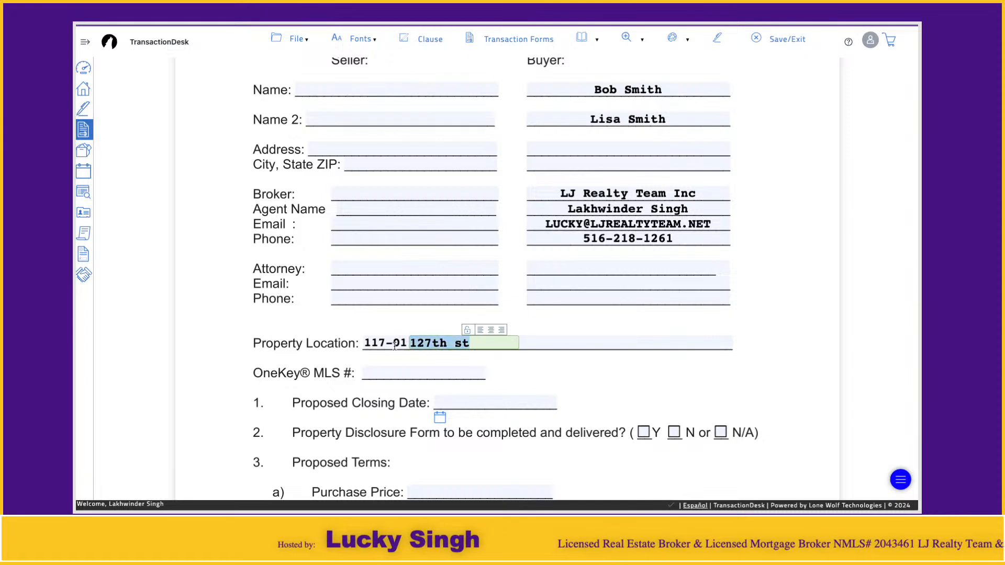
key(Tab)
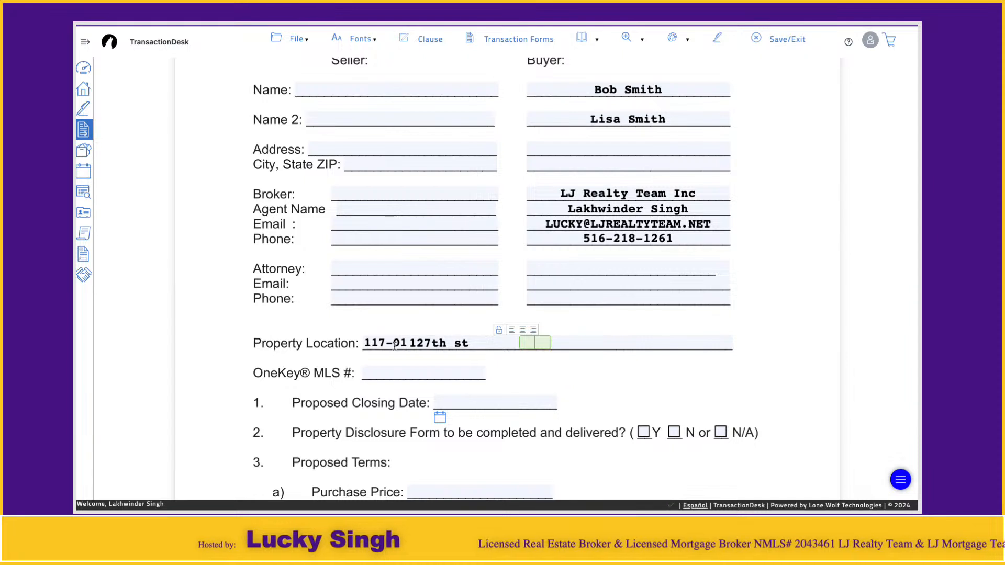
key(shift+Tab)
key(End)
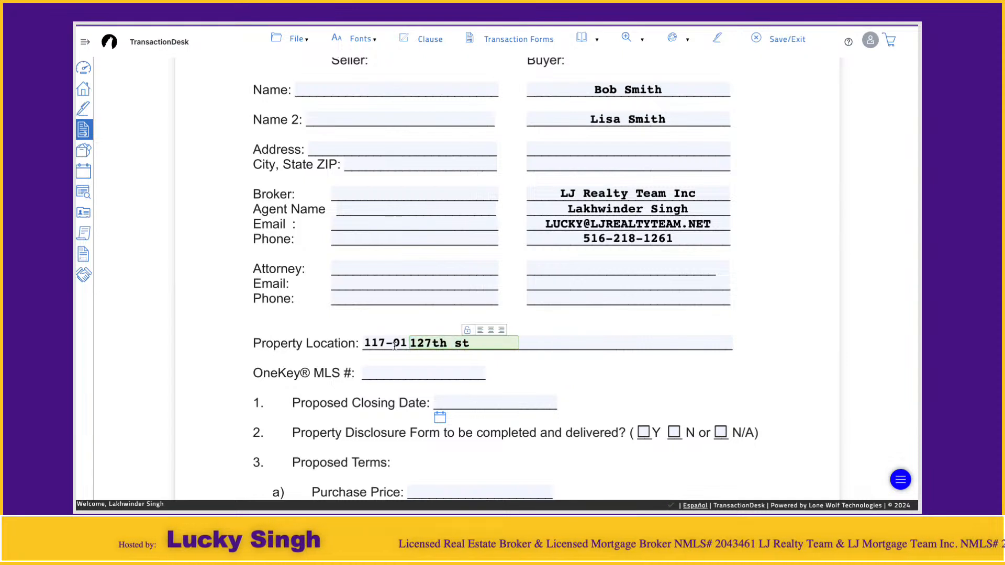
text(Ozone park)
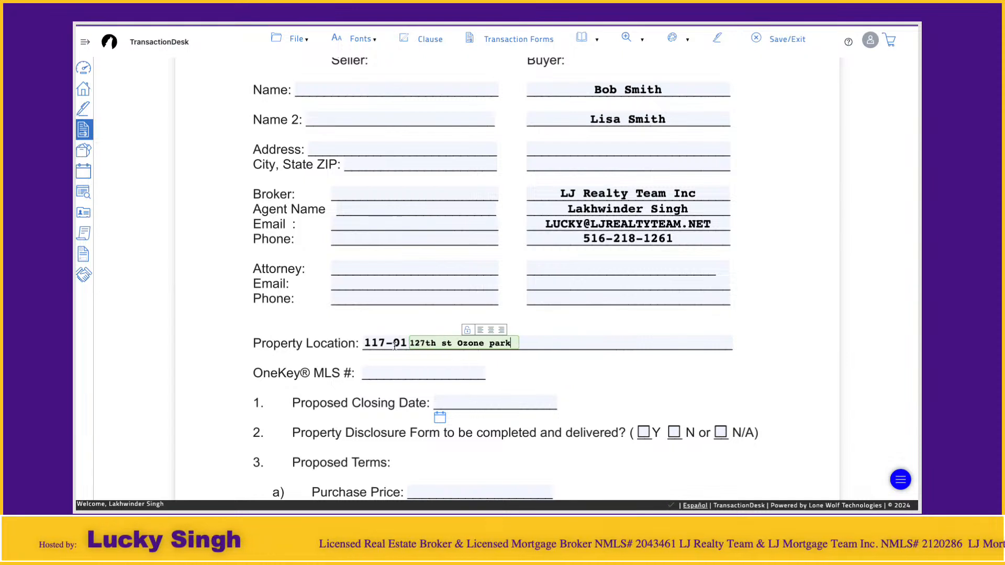
key(BackSpace)
key(BackSpace)
key(BackSpace)
key(BackSpace)
key(BackSpace)
key(BackSpace)
key(BackSpace)
key(BackSpace)
key(BackSpace)
key(BackSpace)
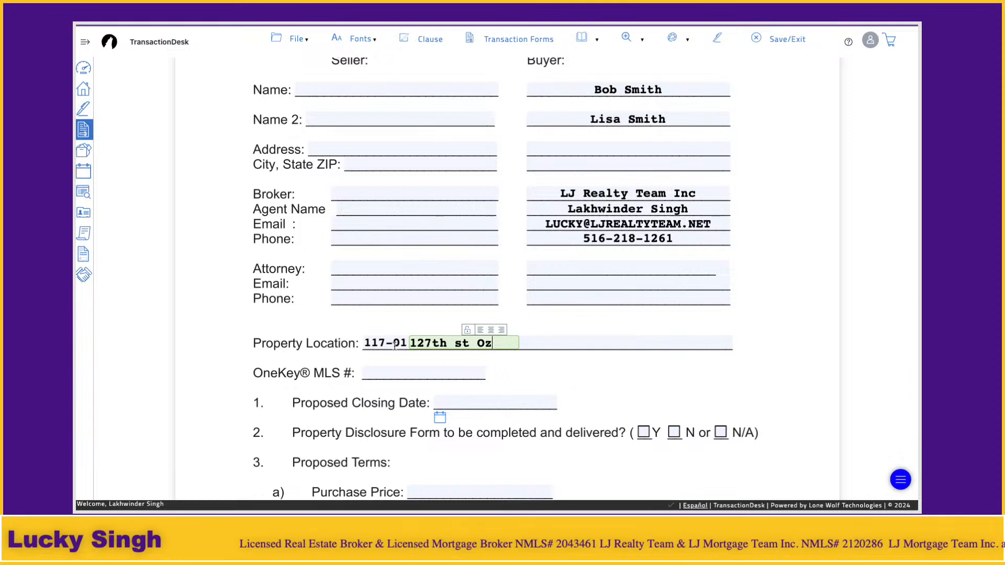
Step: Try entering the state as Ny in the Property Location field right after the street name
key(Tab)
text(Ozone)
key(BackSpace)
key(BackSpace)
key(BackSpace)
key(BackSpace)
key(BackSpace)
key(BackSpace)
text(Ny)
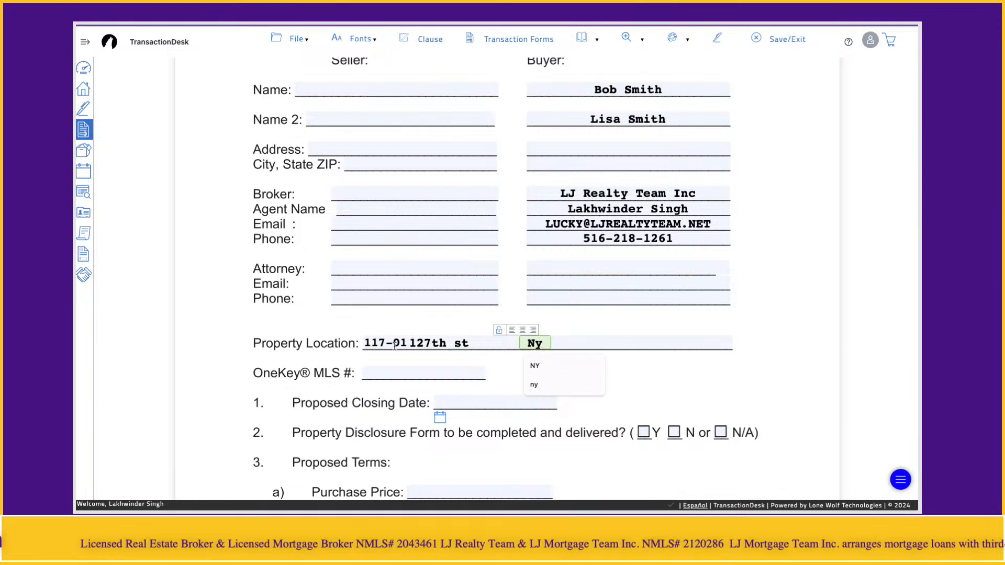
Step: Fill in the property's city from the saved suggestion and cut the ZIP code out of that field
key(Tab)
text(Sou)
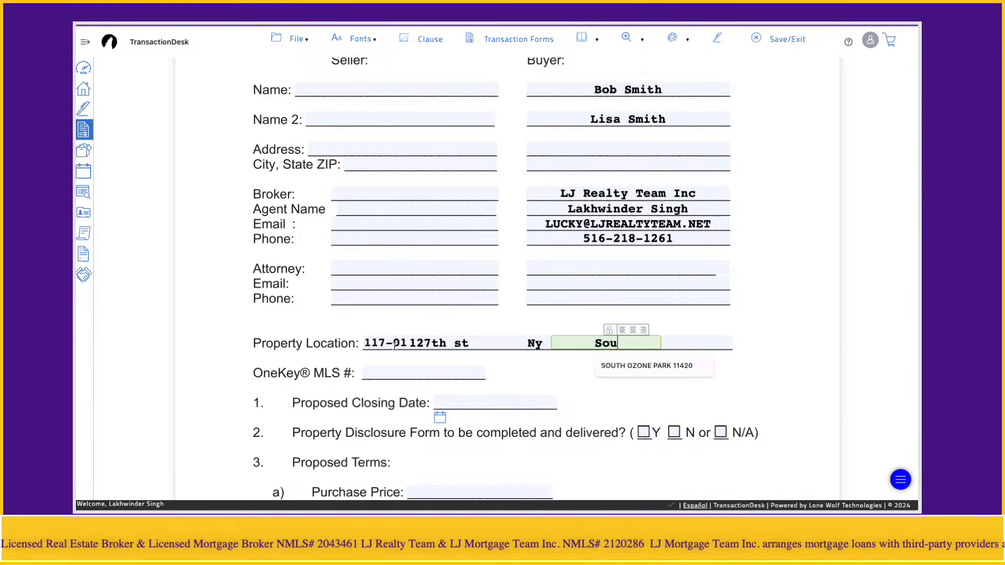
key(Down)
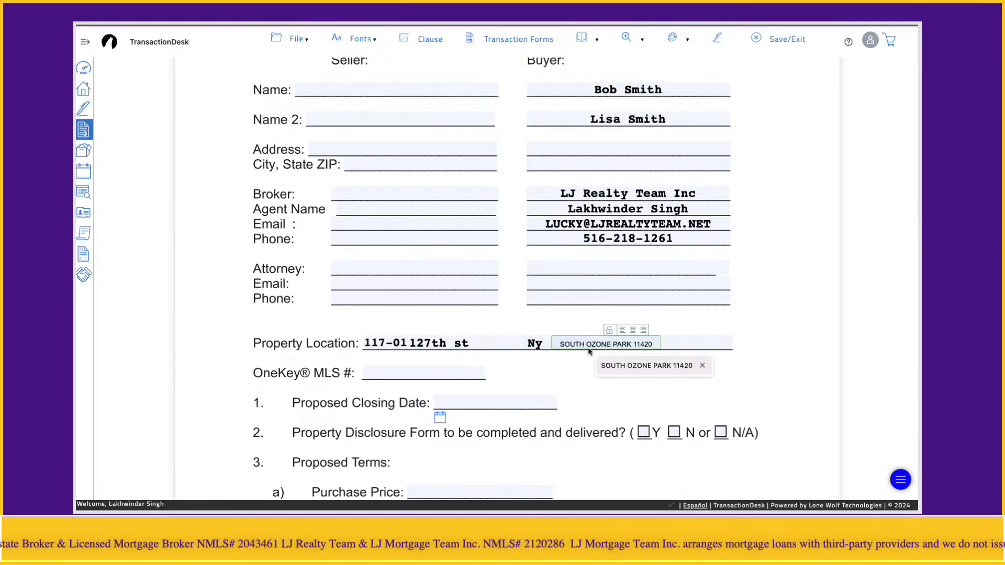
click(636, 366)
double_click(644, 342)
key(ctrl+x)
Step: Enter the property's ZIP code in the last Property Location field
click(693, 345)
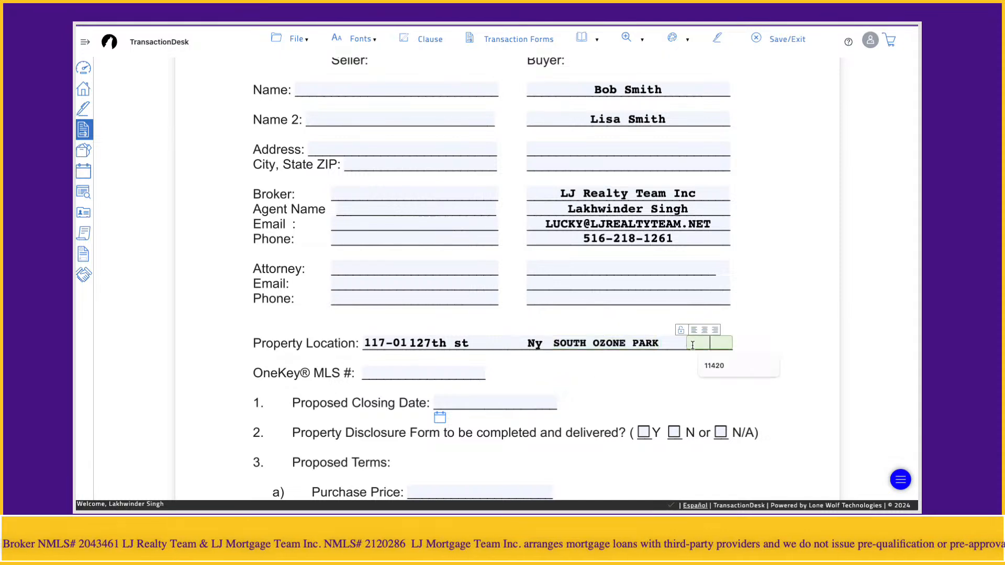
text(11420)
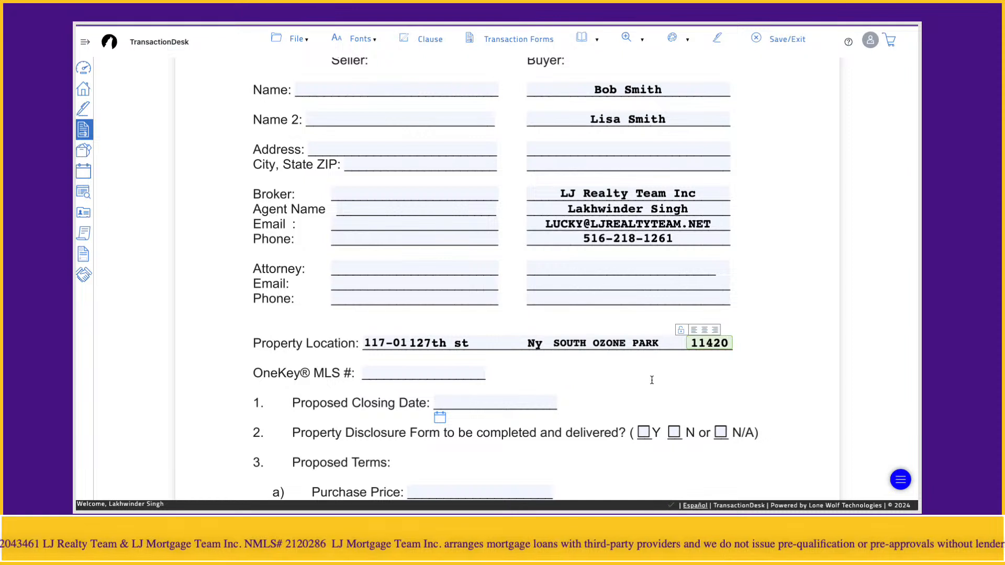
click(652, 382)
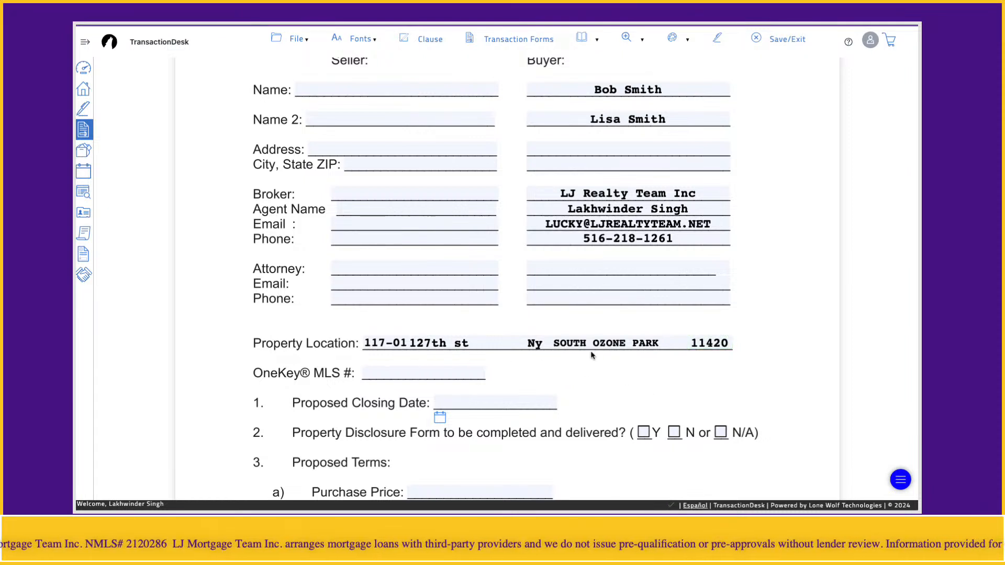
Step: Clear the misplaced state after the street name and enter NY in the field between city and ZIP code
click(533, 344)
key(BackSpace)
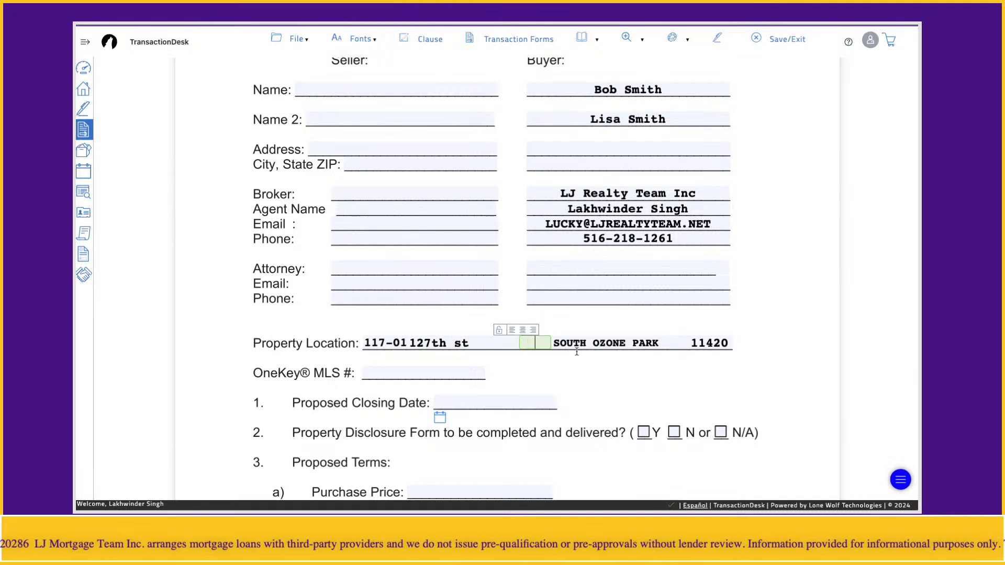
click(678, 344)
text(NY)
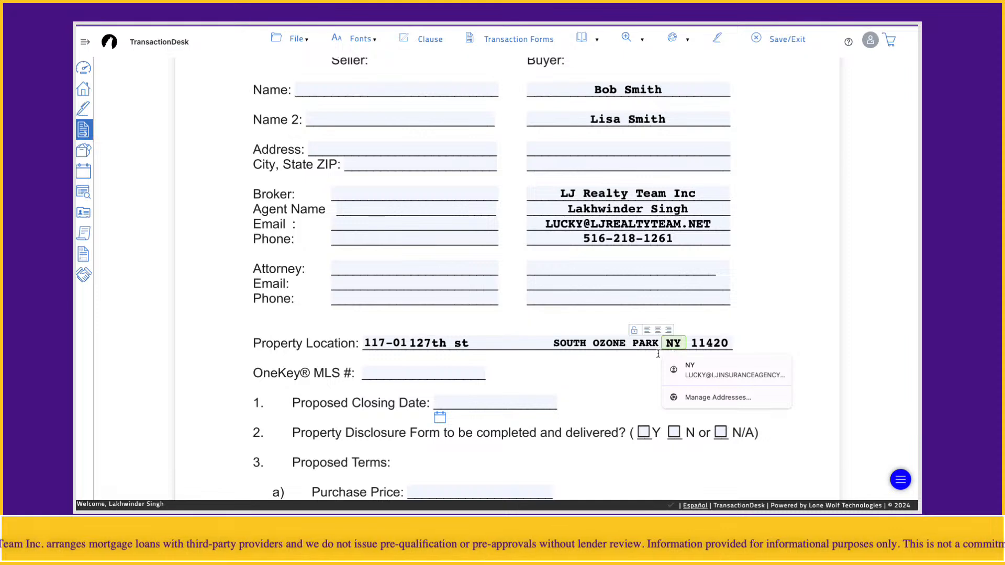
click(606, 377)
click(513, 344)
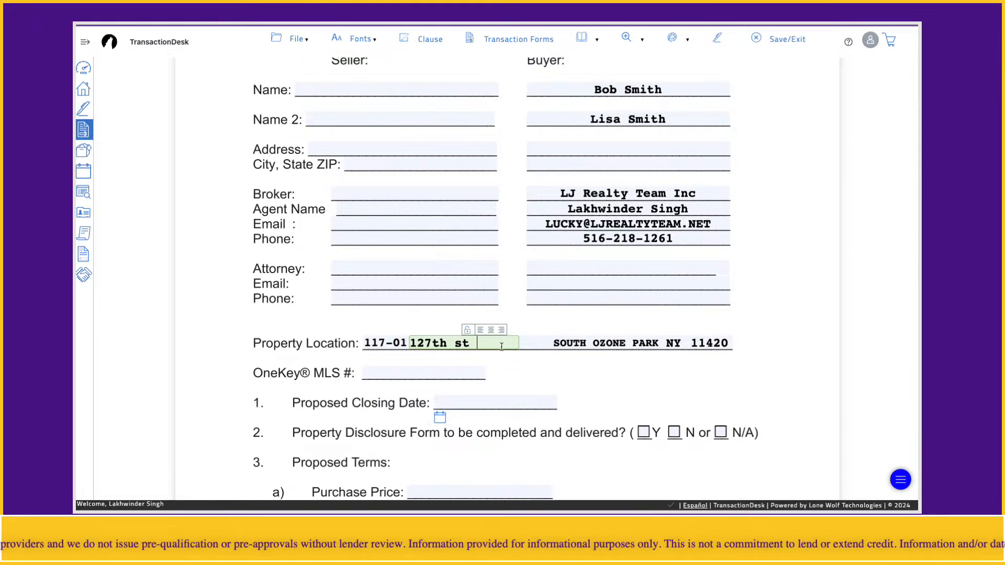
click(355, 343)
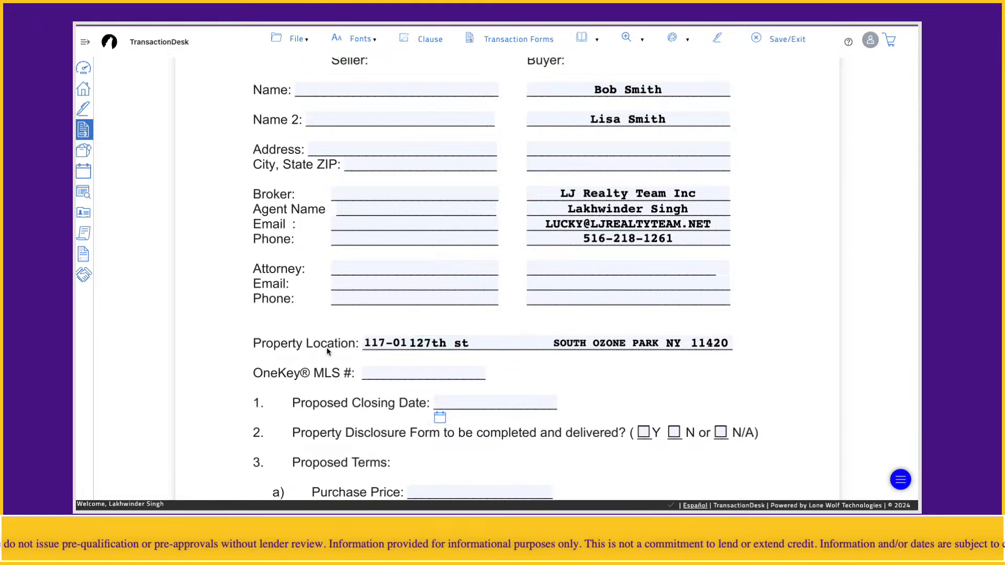
Step: Fill in the OneKey MLS # with the saved entry 3580262
click(433, 375)
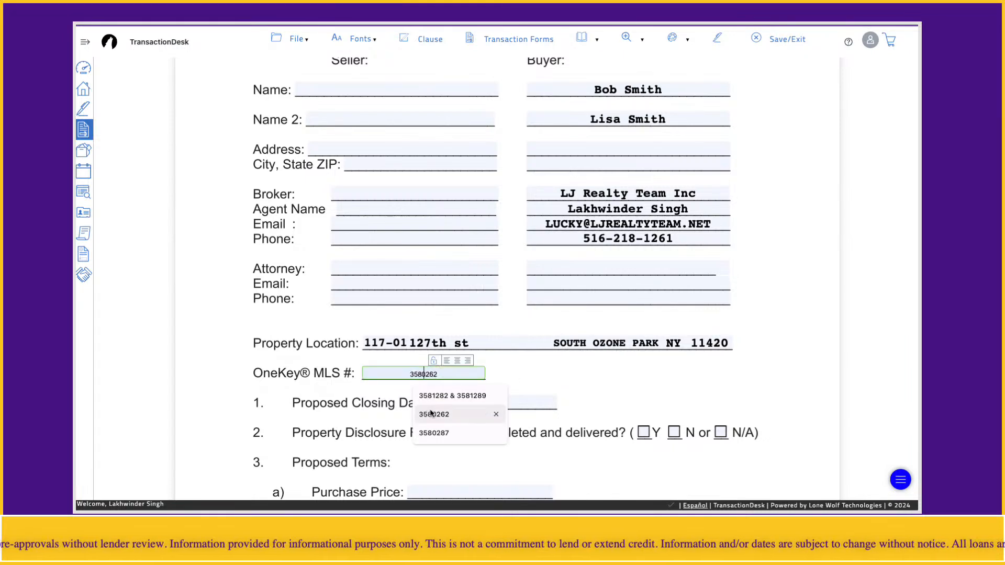
click(434, 414)
click(285, 387)
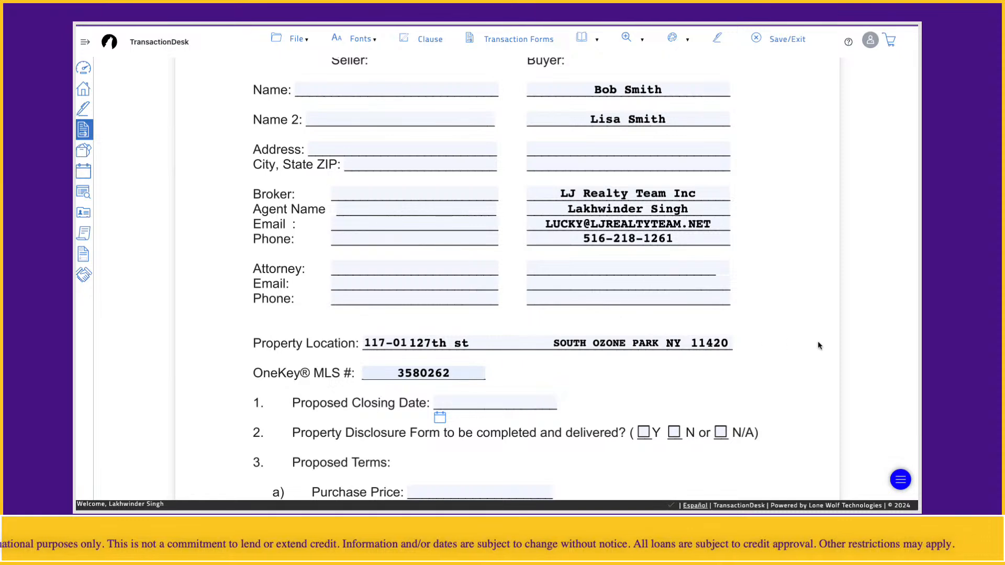
Step: Set the Proposed Closing Date to 12/10/2024 using the date picker
scroll(815, 328, down, 3)
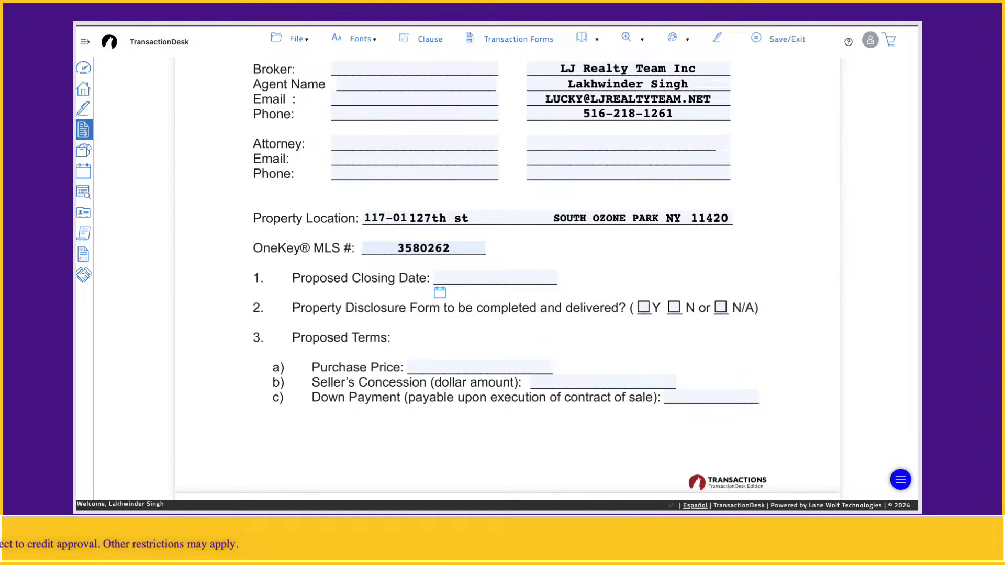
click(440, 292)
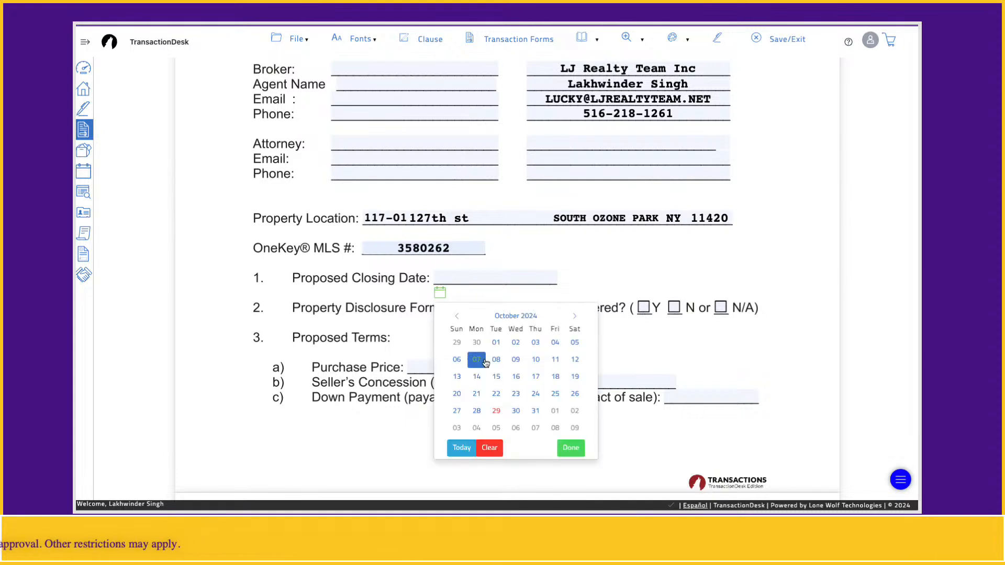
click(575, 318)
click(574, 318)
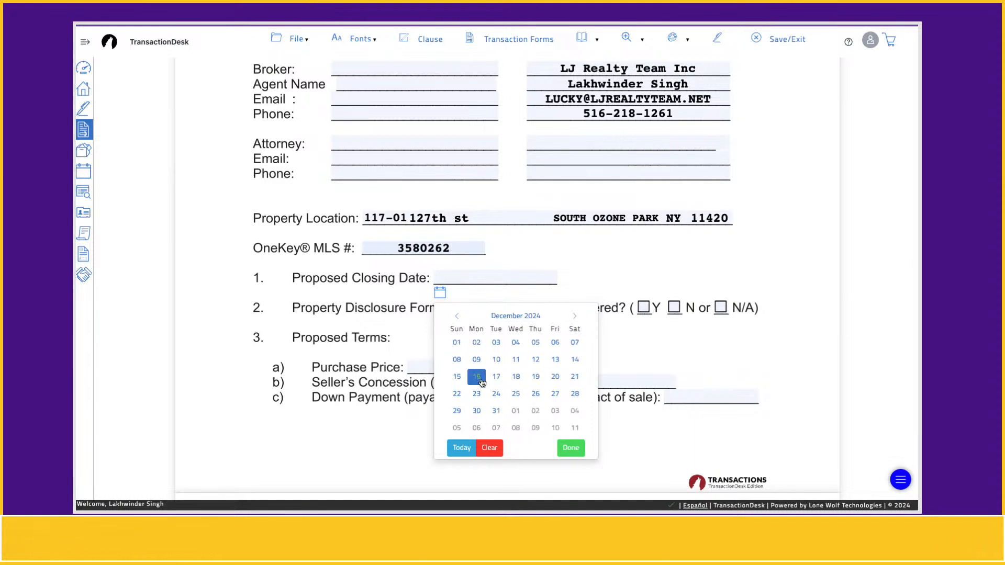
click(497, 361)
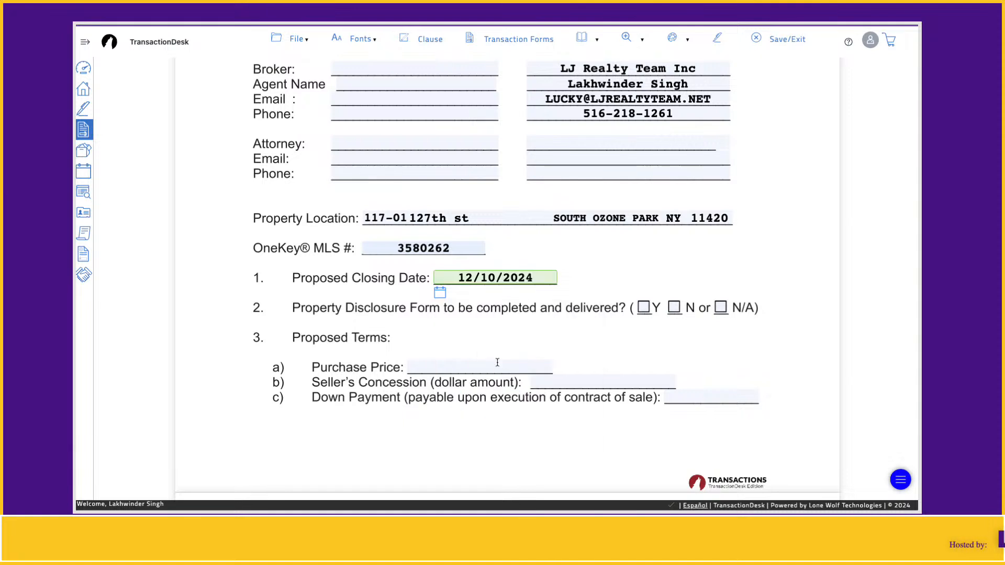
click(336, 322)
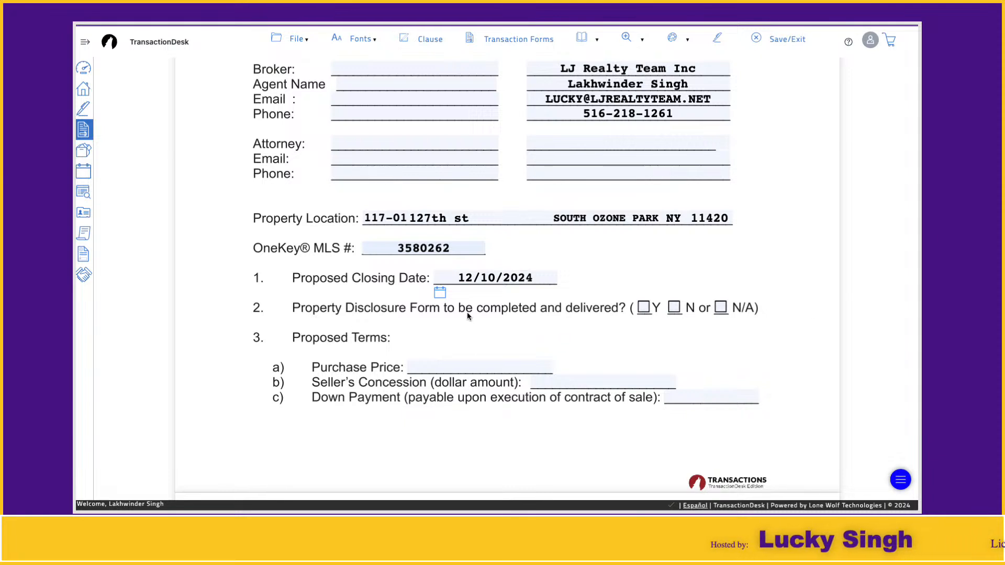
Step: Mark Y for the Property Disclosure Form and fill in the Purchase Price with the saved entry 500,000.00
click(639, 312)
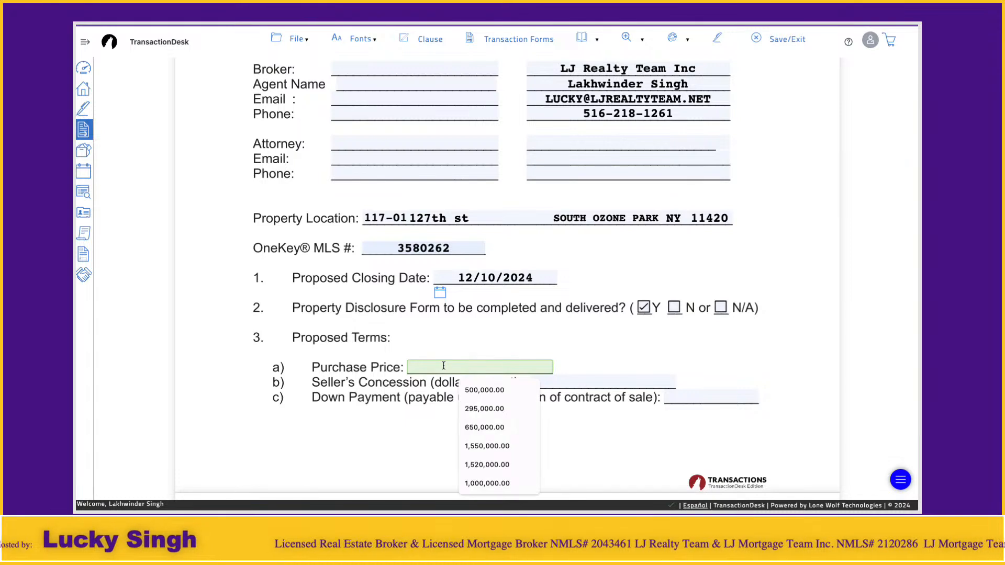
click(481, 391)
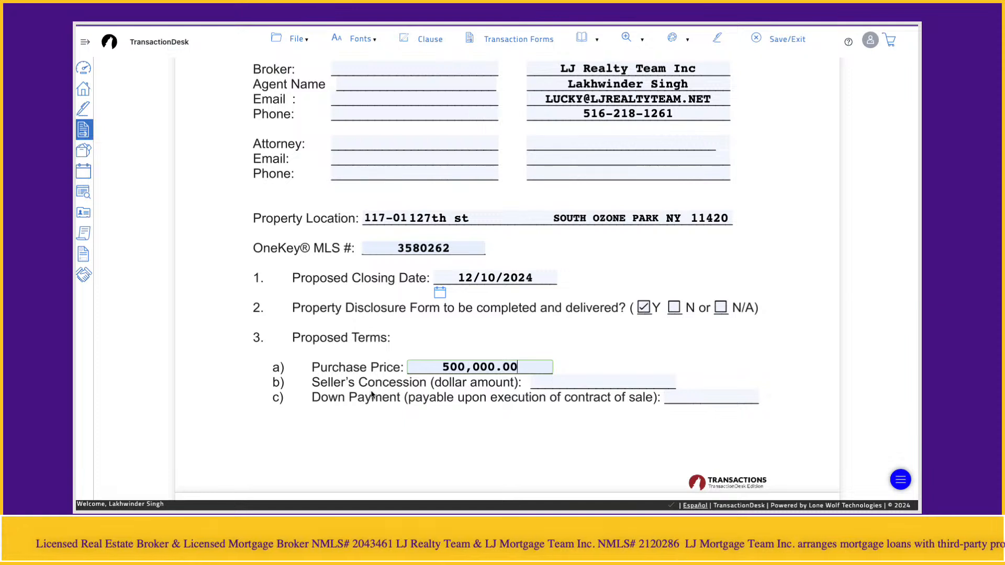
click(345, 389)
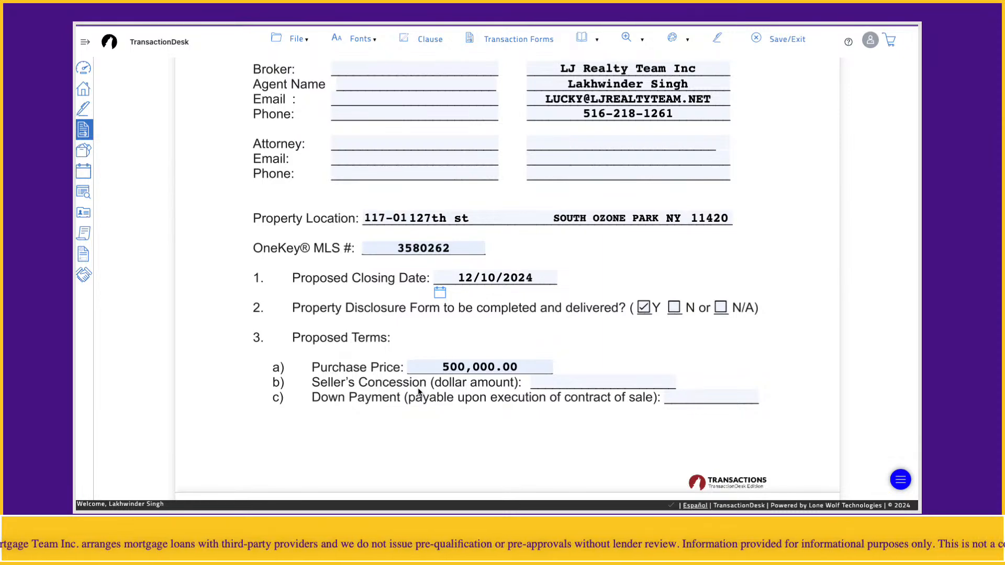
Step: Enter 0 as the dollar amount of the Seller's Concession under Proposed Terms
click(597, 381)
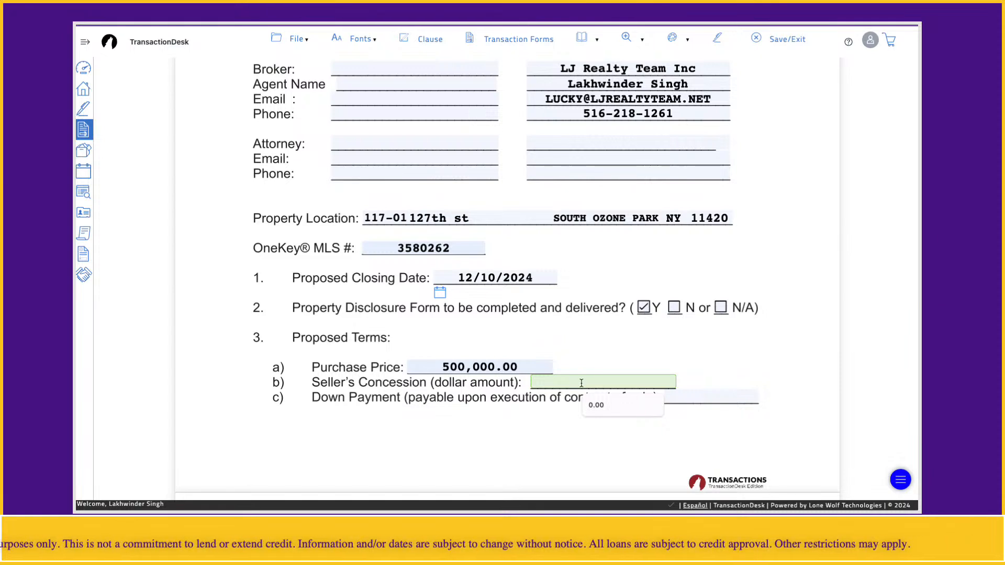
click(537, 409)
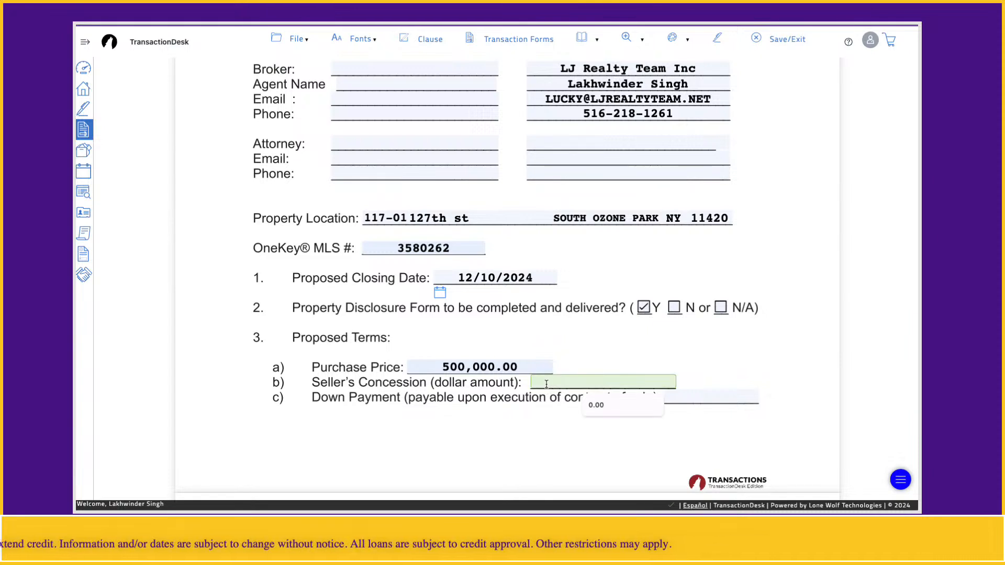
click(578, 381)
text(0)
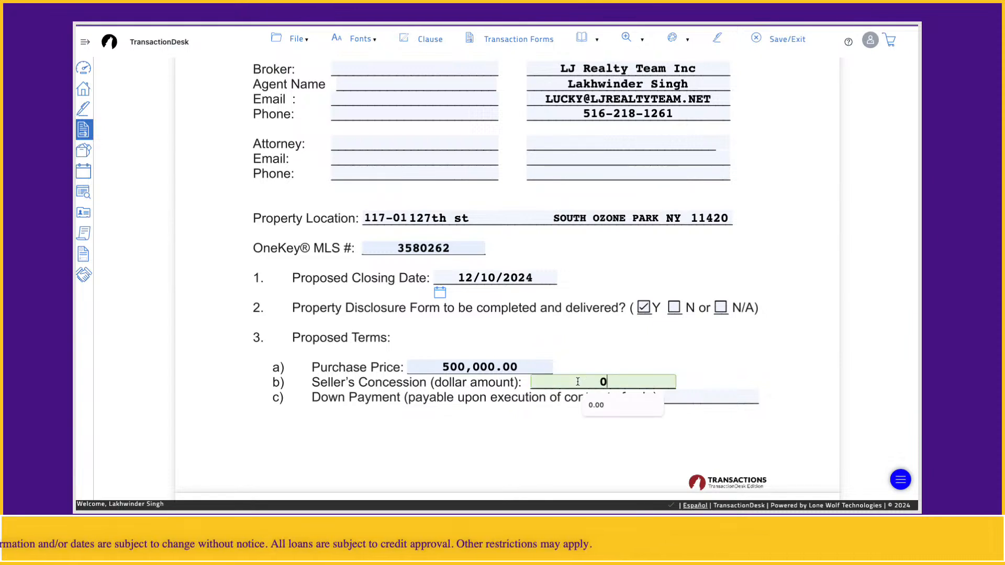
click(513, 407)
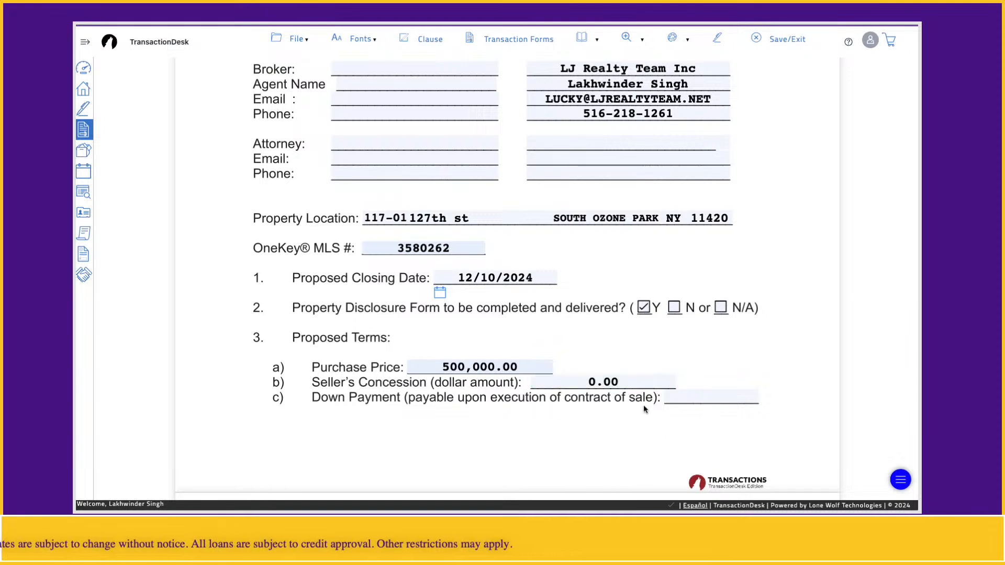
Step: Fill in the Down Payment payable upon execution of the contract with the saved entry 10,000.00
click(680, 399)
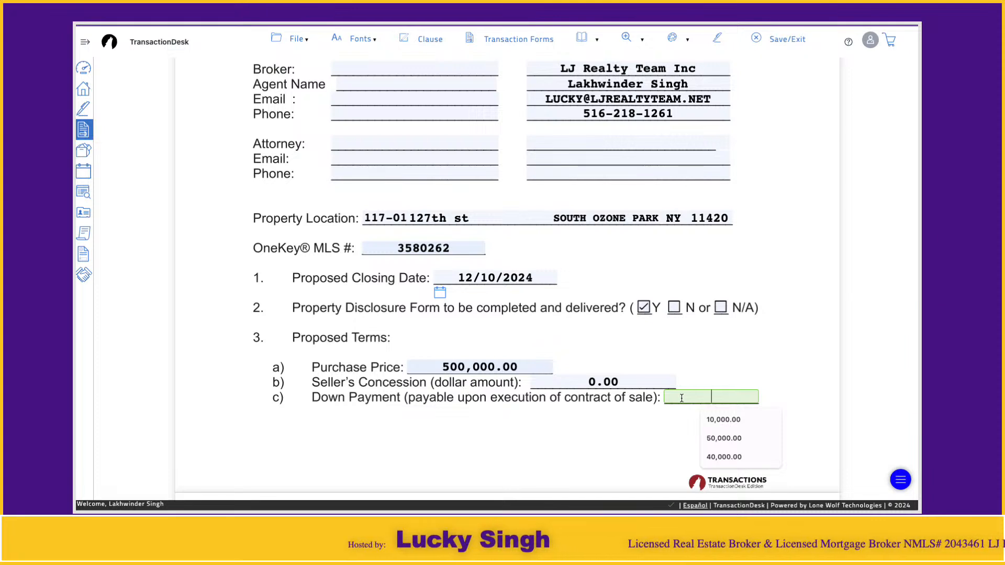
text(10,000.00)
click(723, 421)
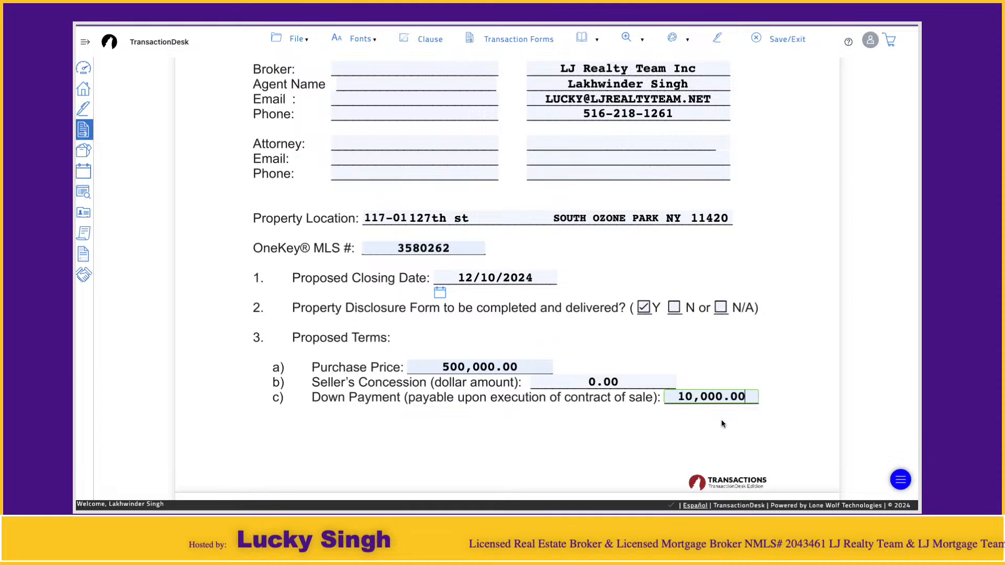
click(633, 426)
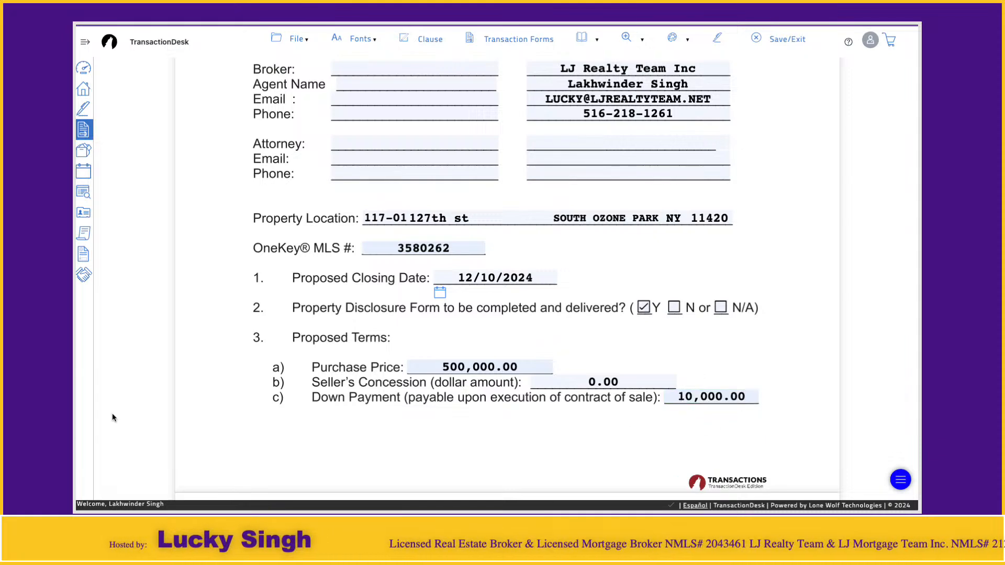
Step: Enter 450000 as the Mortgage Amount in item d of the Proposed Terms
scroll(386, 348, down, 3)
scroll(369, 354, down, 1)
click(452, 355)
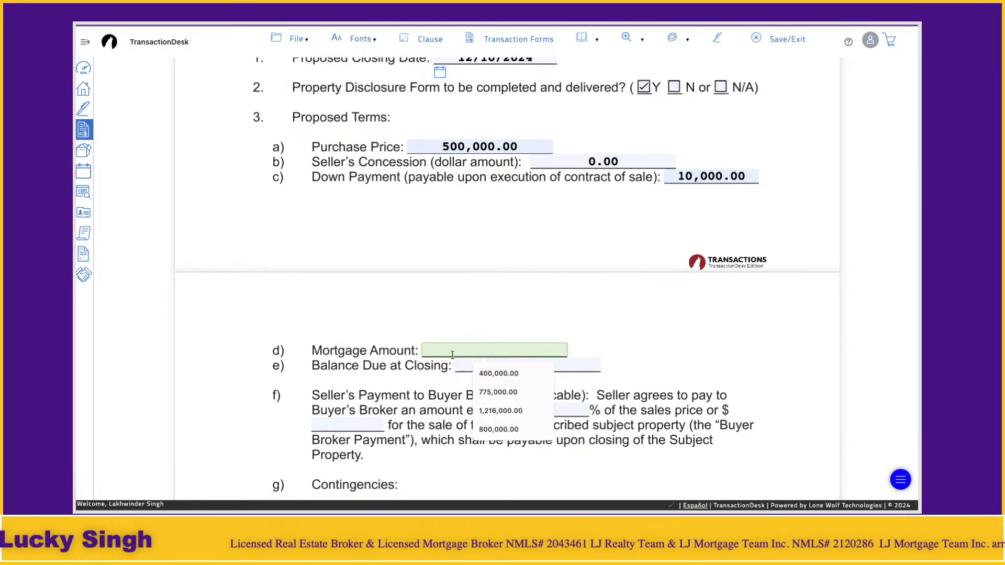
click(335, 361)
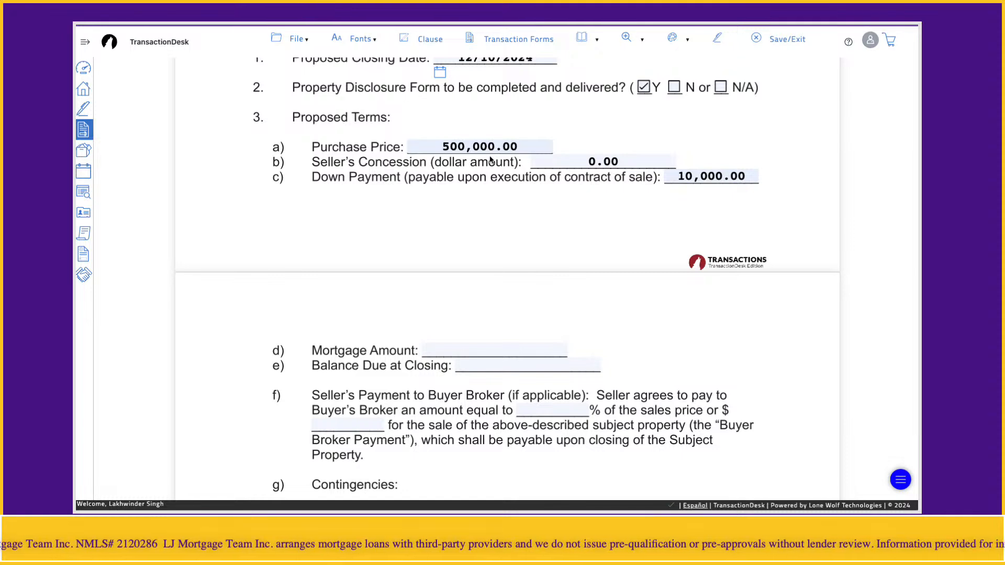
click(463, 354)
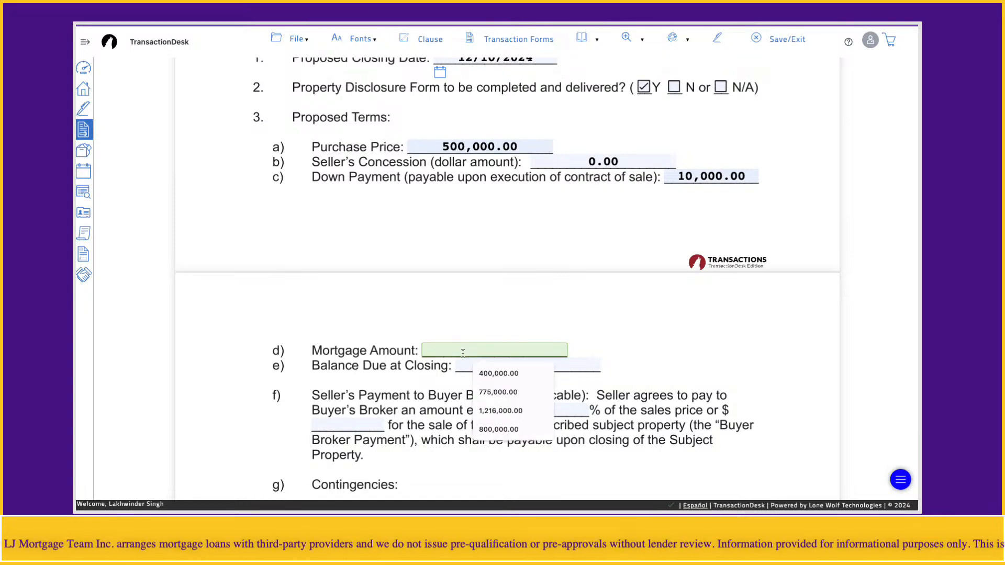
text(450000)
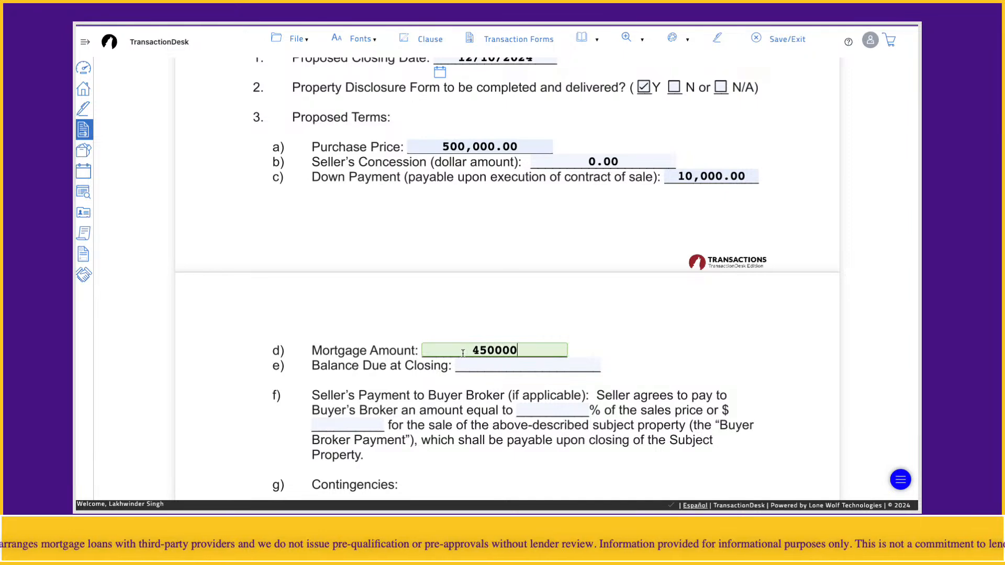
Step: Enter 40000 as the Balance Due at Closing in item e
click(520, 368)
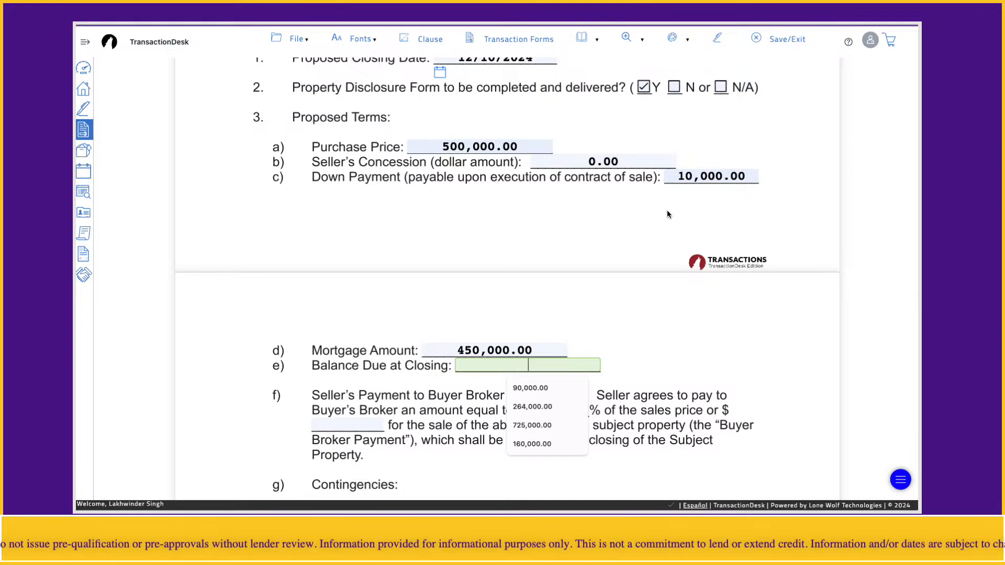
click(723, 181)
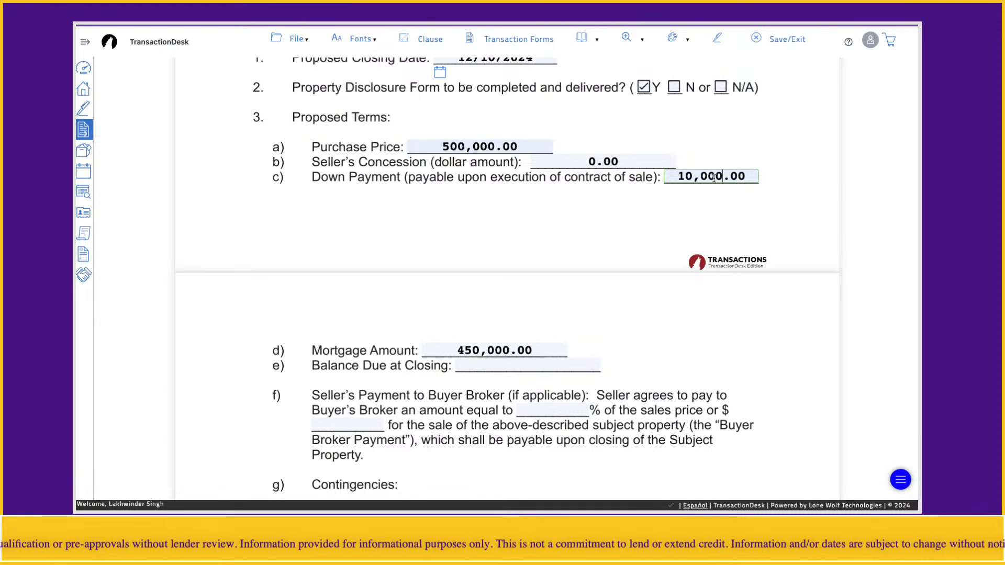
click(519, 363)
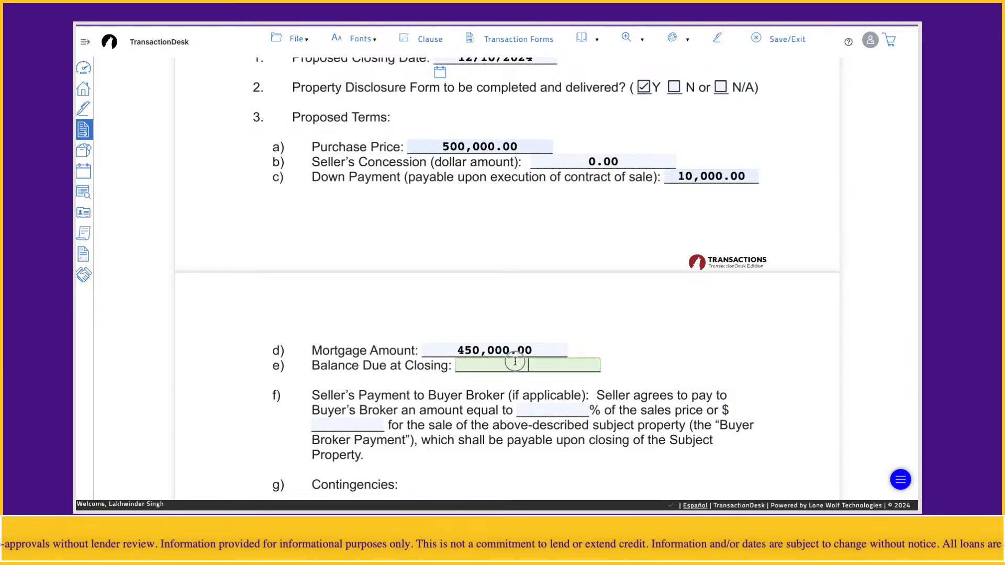
text(40000)
click(643, 371)
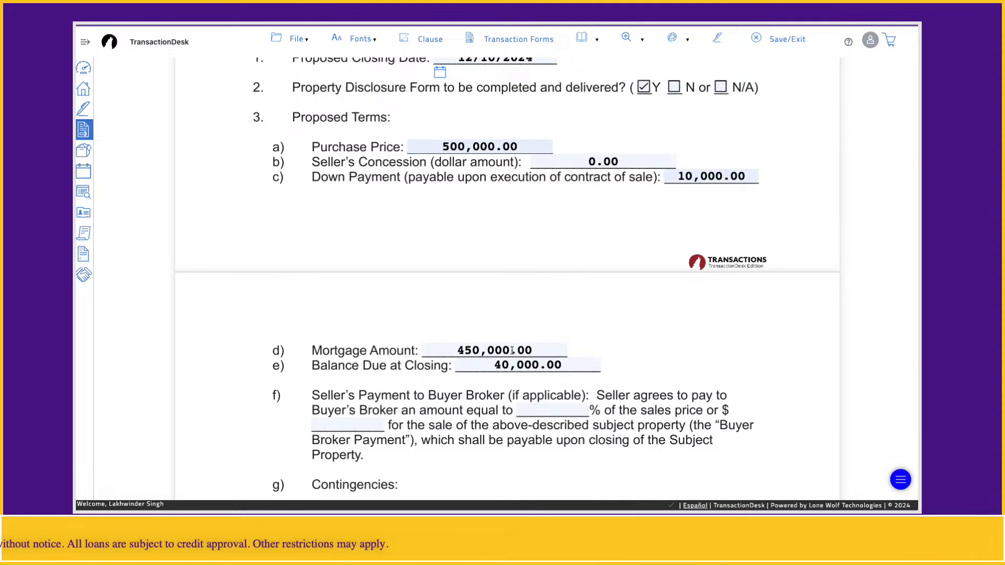
click(494, 146)
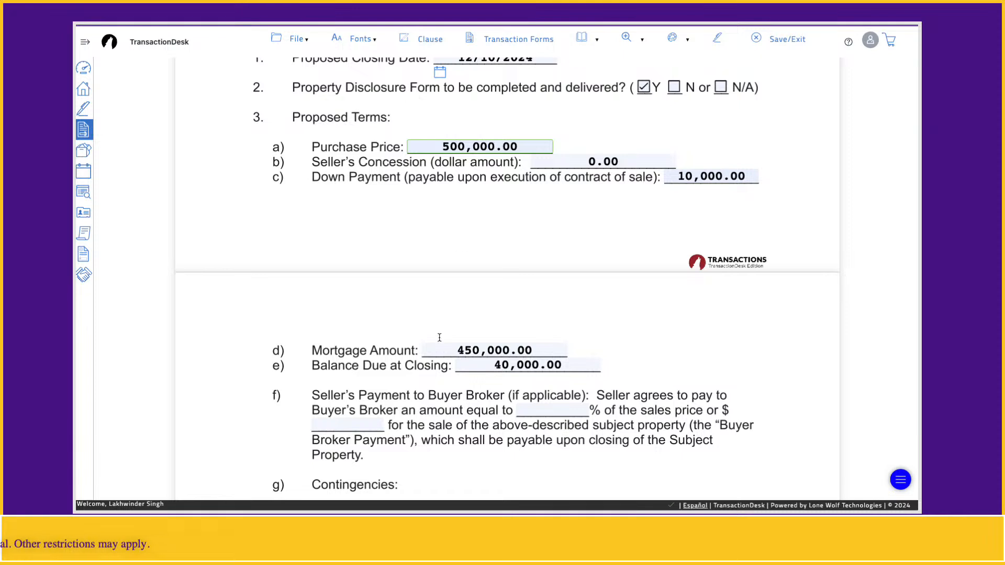
click(449, 406)
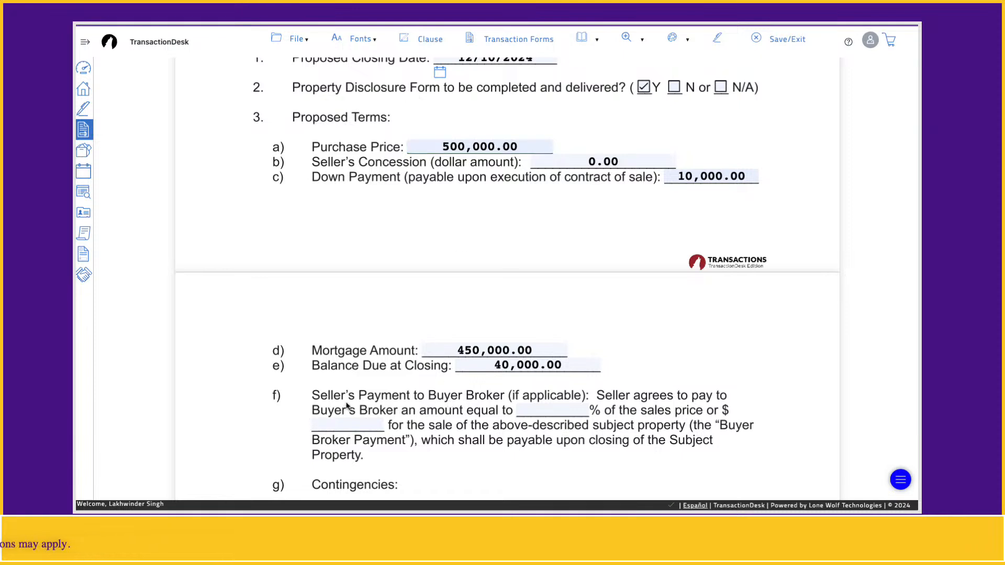
click(668, 378)
Step: Set the Seller's Payment to Buyer Broker in item f to 1 % of the sales price
scroll(675, 380, down, 3)
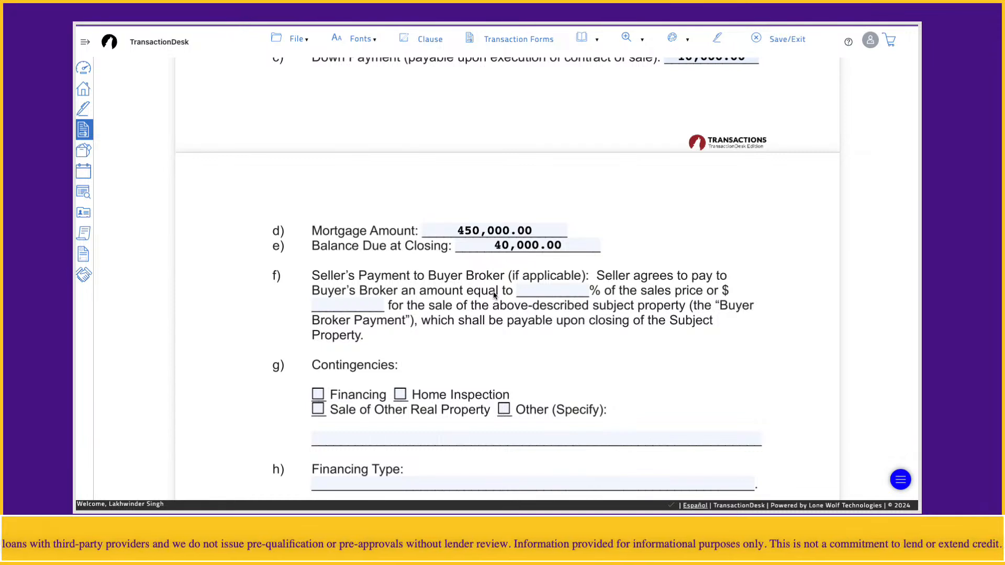
click(560, 292)
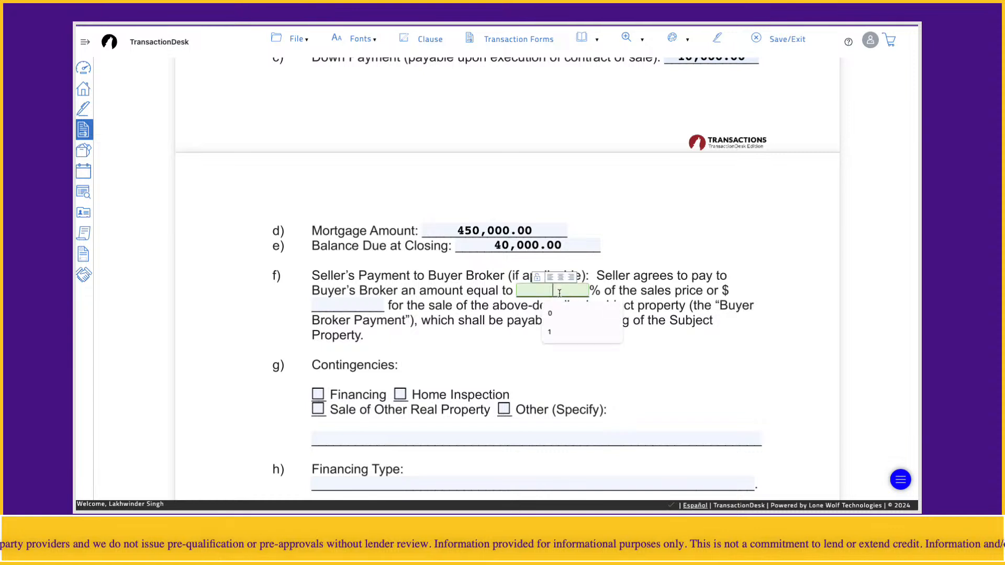
text(1)
click(460, 323)
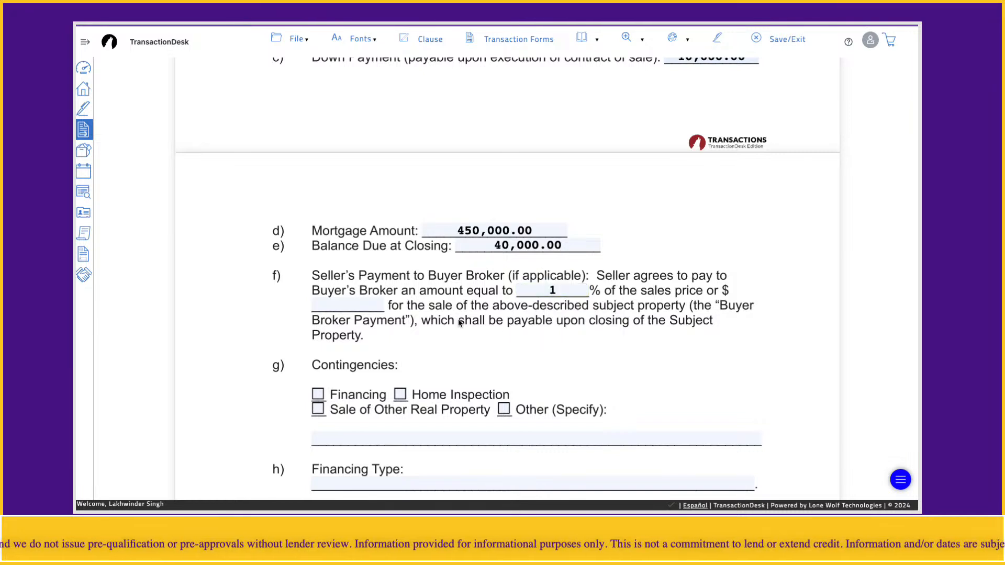
click(347, 301)
click(555, 288)
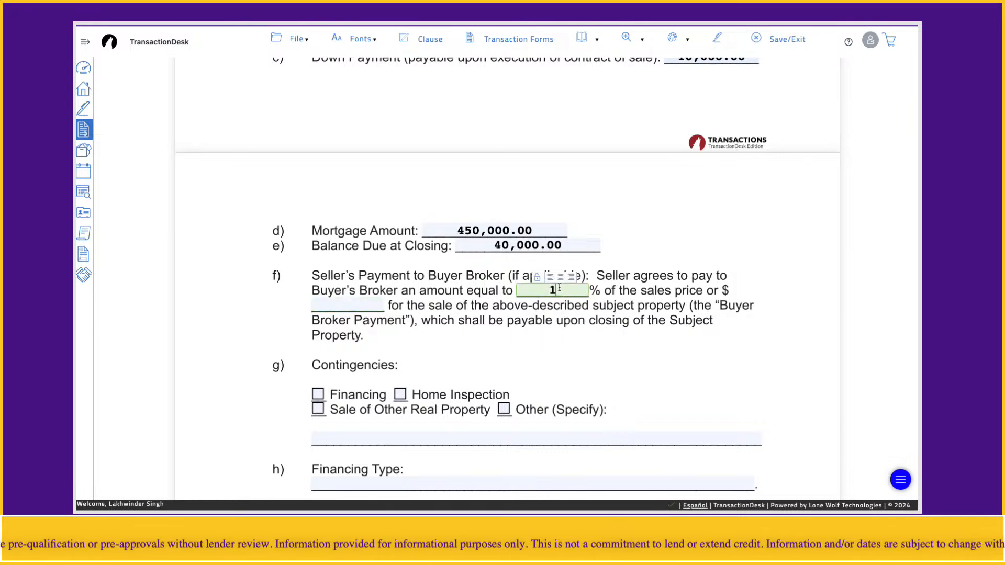
click(410, 356)
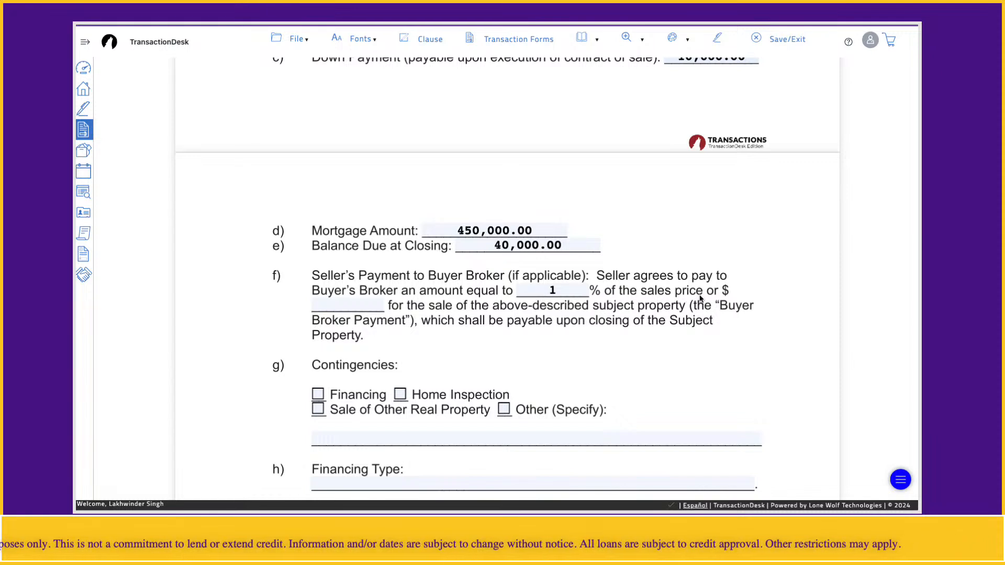
click(528, 291)
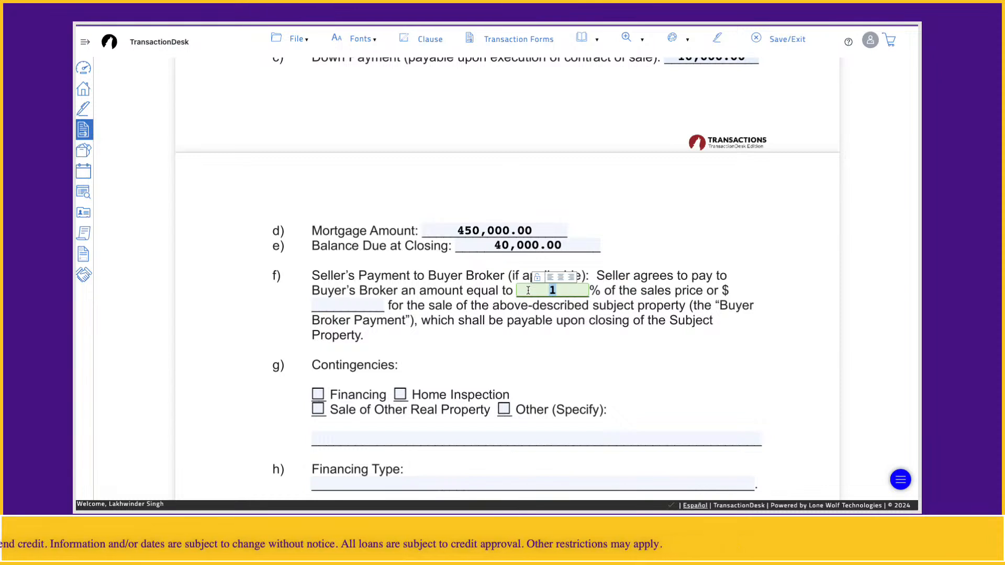
click(480, 360)
Step: Mark Financing and Home Inspection as the contingencies in item g
scroll(481, 361, down, 2)
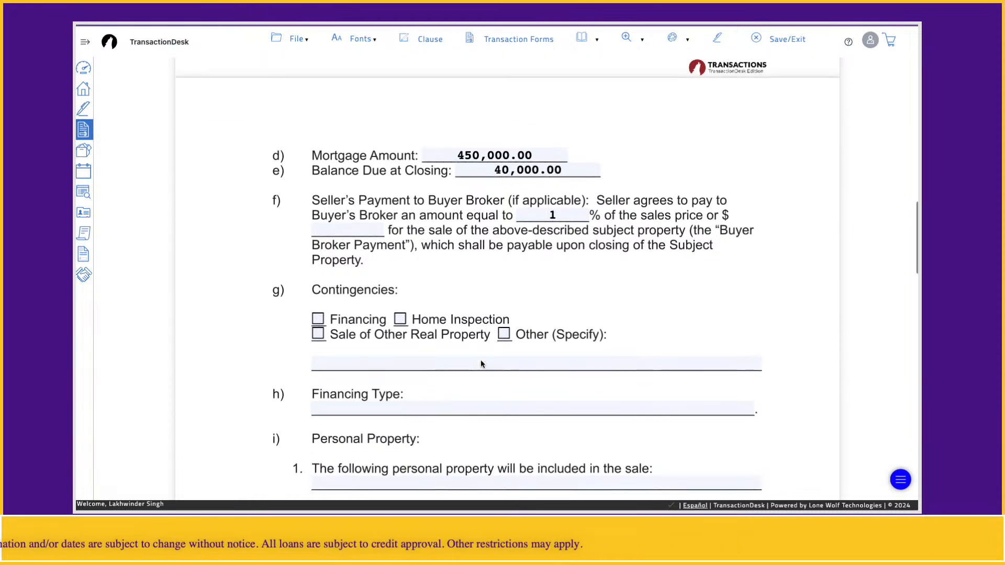
click(318, 320)
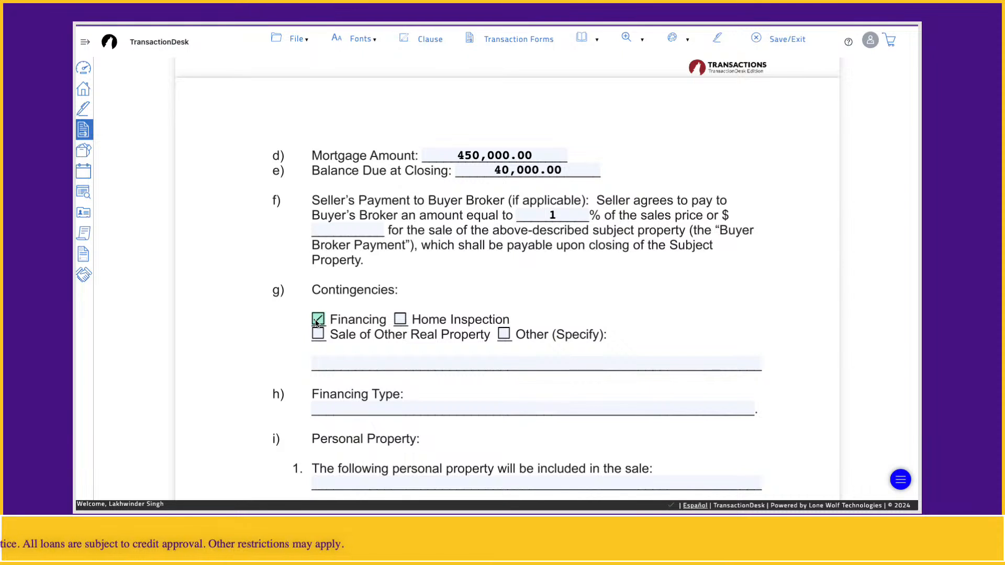
click(399, 321)
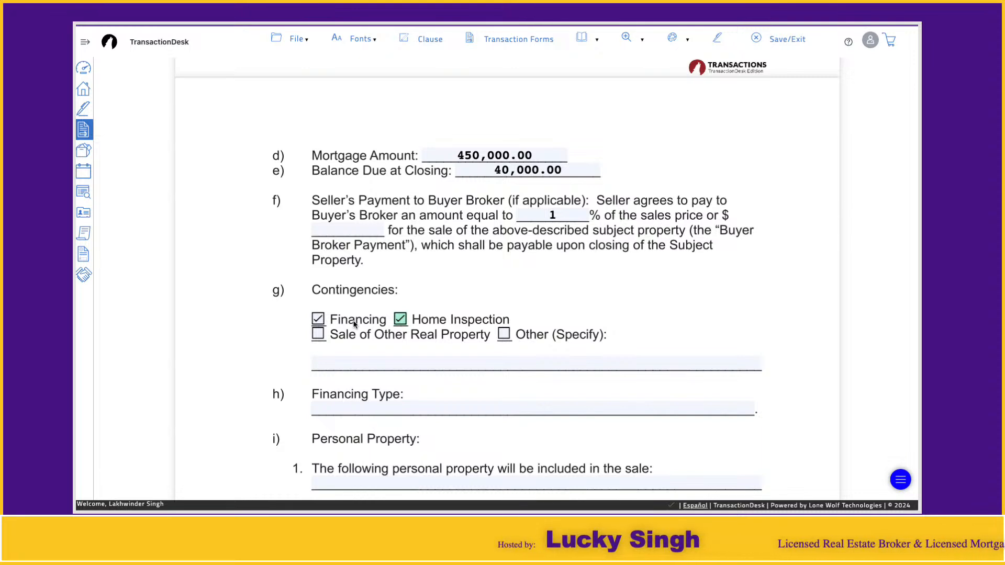
Step: Enter "30 year mortgage" as the Financing Type in item h of the Proposed Terms
click(355, 411)
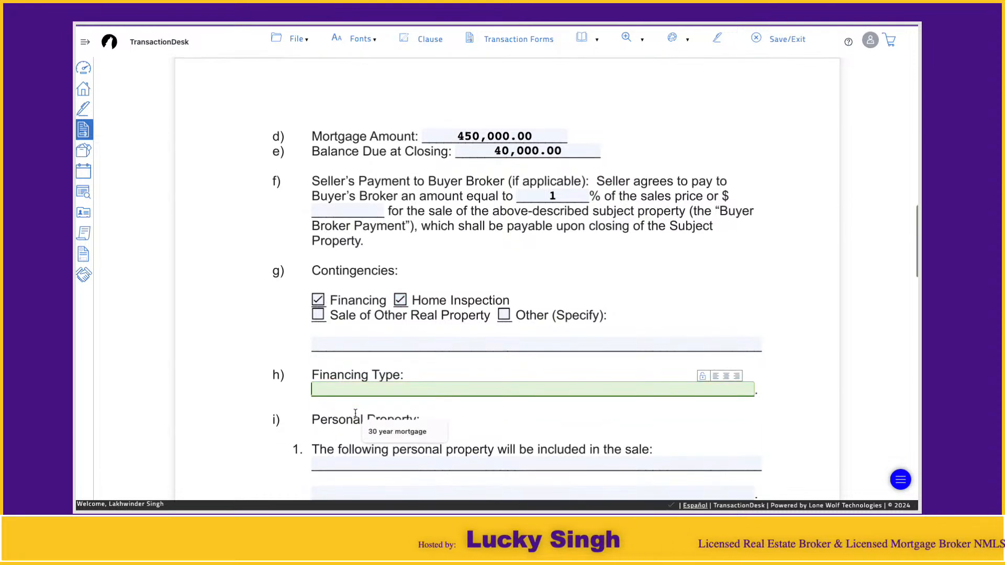
click(387, 438)
click(452, 390)
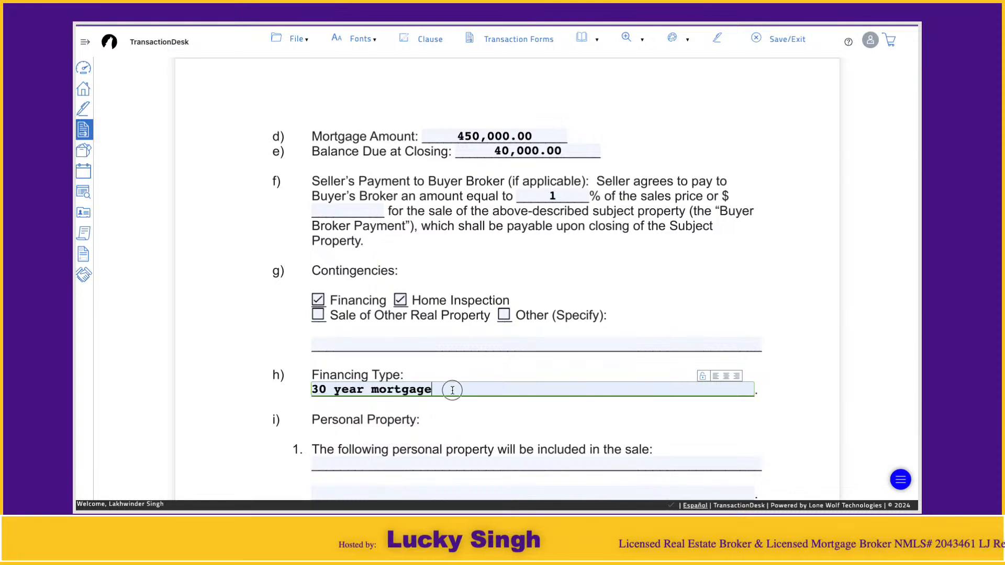
triple_click(453, 390)
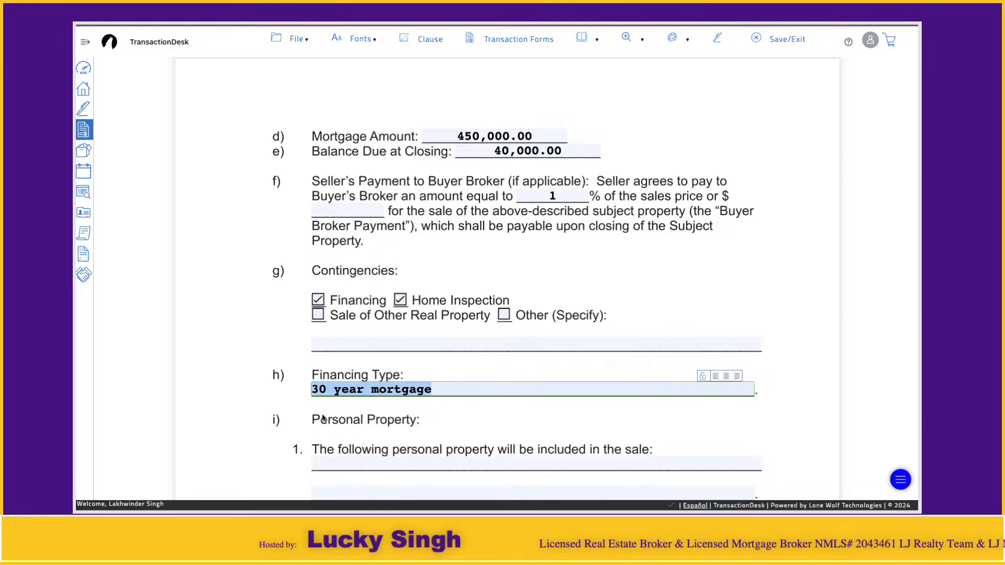
click(340, 419)
click(385, 391)
Step: Examine the Personal Property fields in item i, the Other field in item k and the Acknowledgment of Receipt section
scroll(383, 391, down, 1)
scroll(383, 391, down, 4)
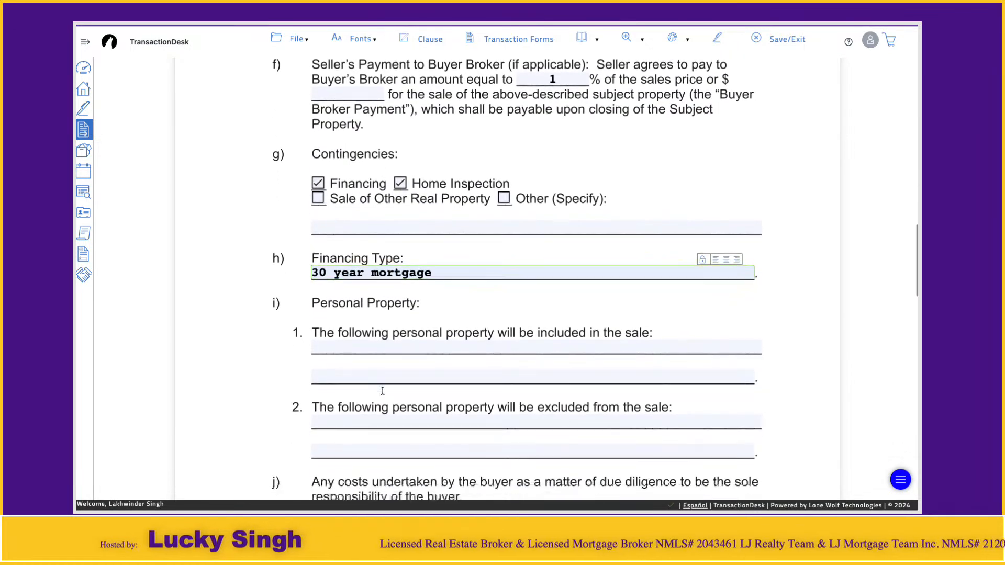
scroll(382, 391, down, 1)
click(357, 317)
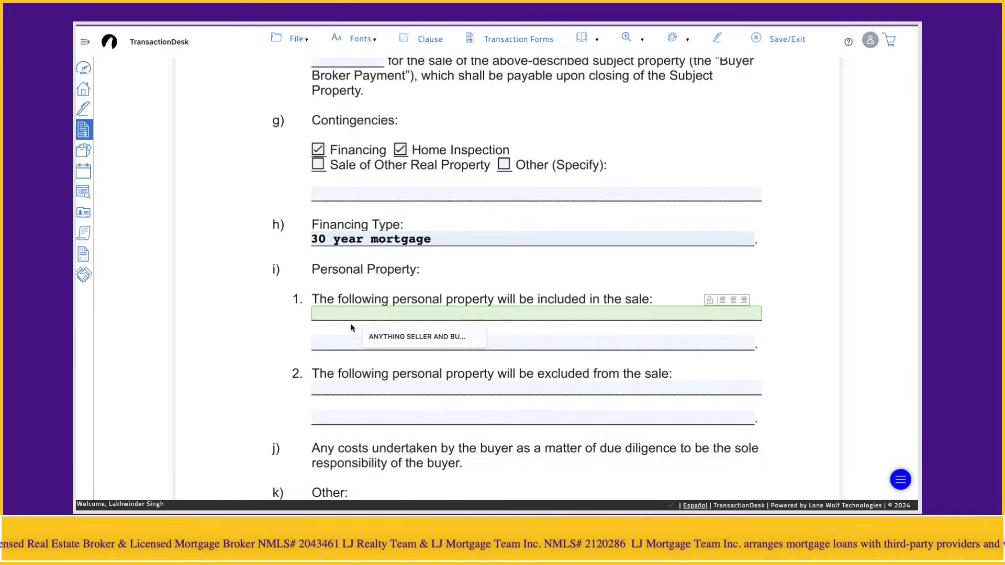
click(330, 388)
click(260, 390)
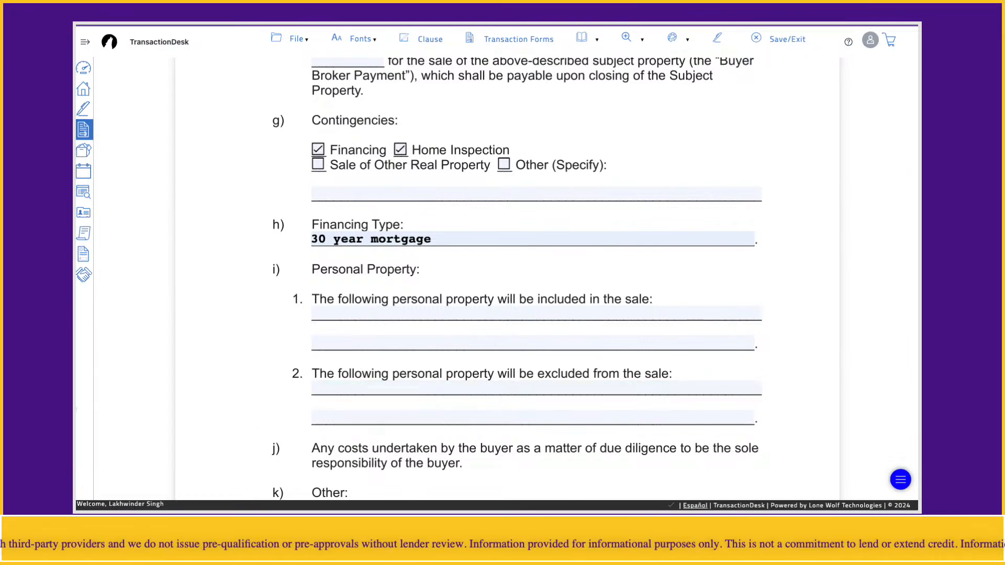
scroll(552, 365, down, 2)
scroll(553, 365, down, 10)
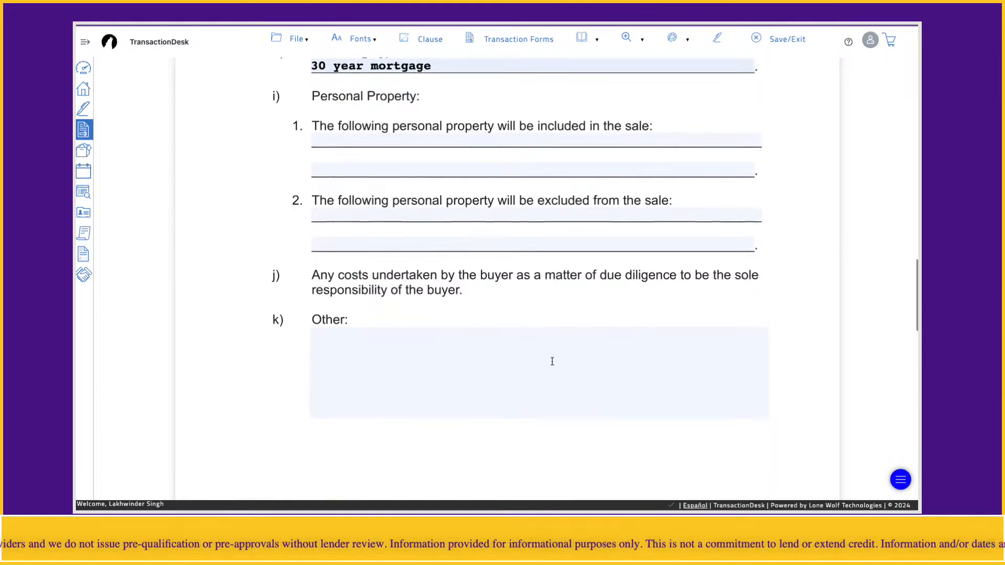
scroll(552, 365, up, 4)
click(518, 253)
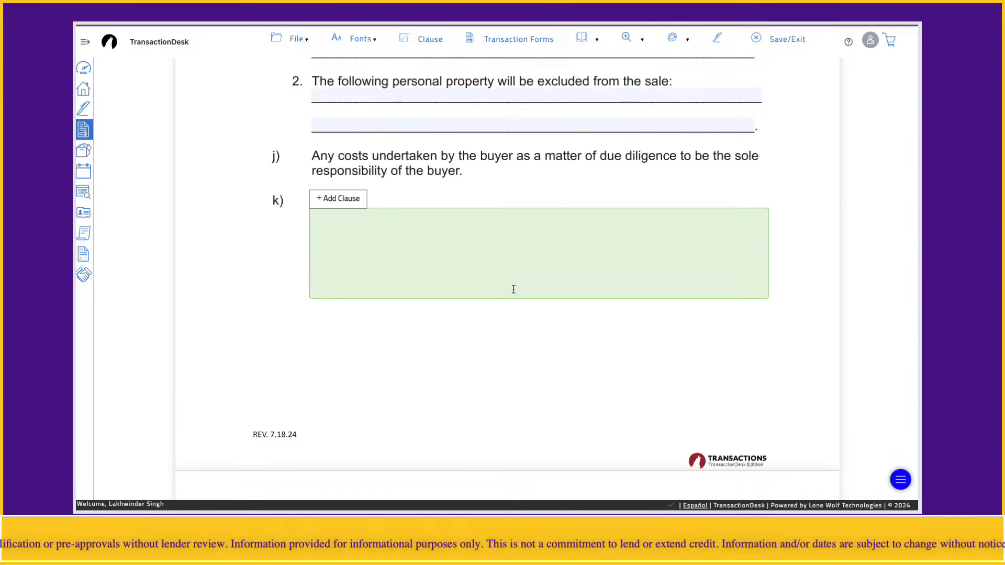
scroll(448, 317, down, 5)
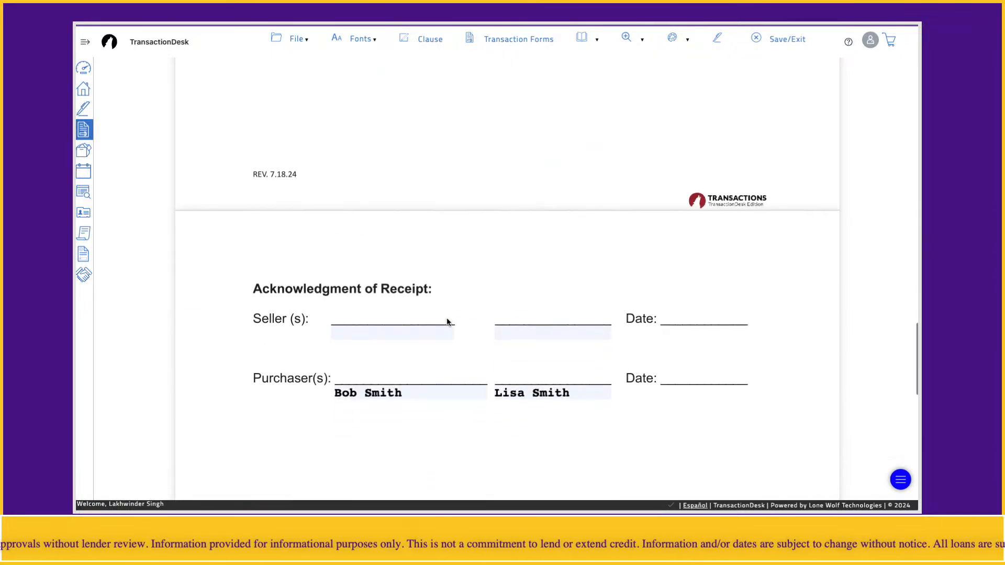
scroll(374, 355, down, 1)
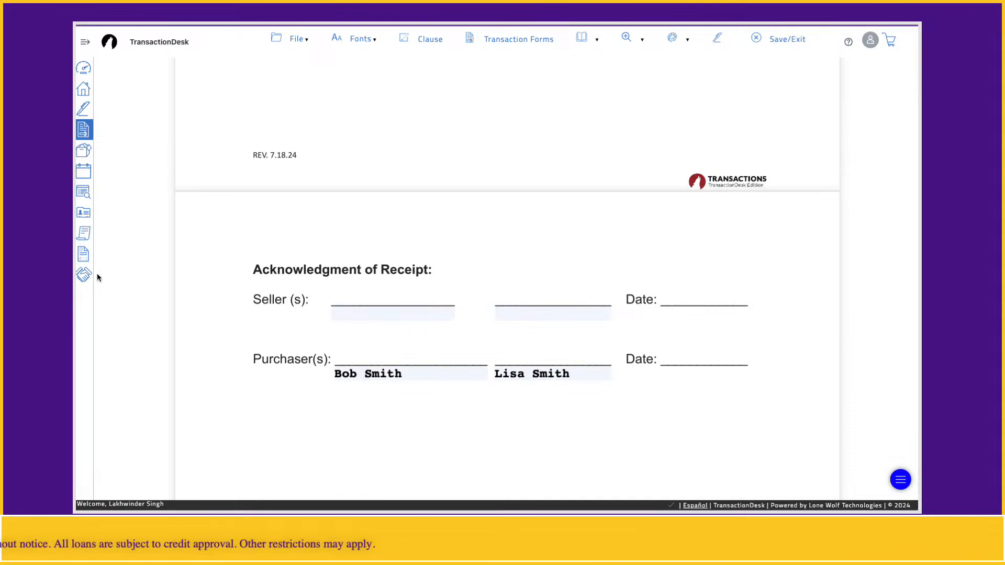
Step: Start an e-signing for the Memorandum of Offer to Purchase/Sell and review the document through the signature section on page 3
click(718, 40)
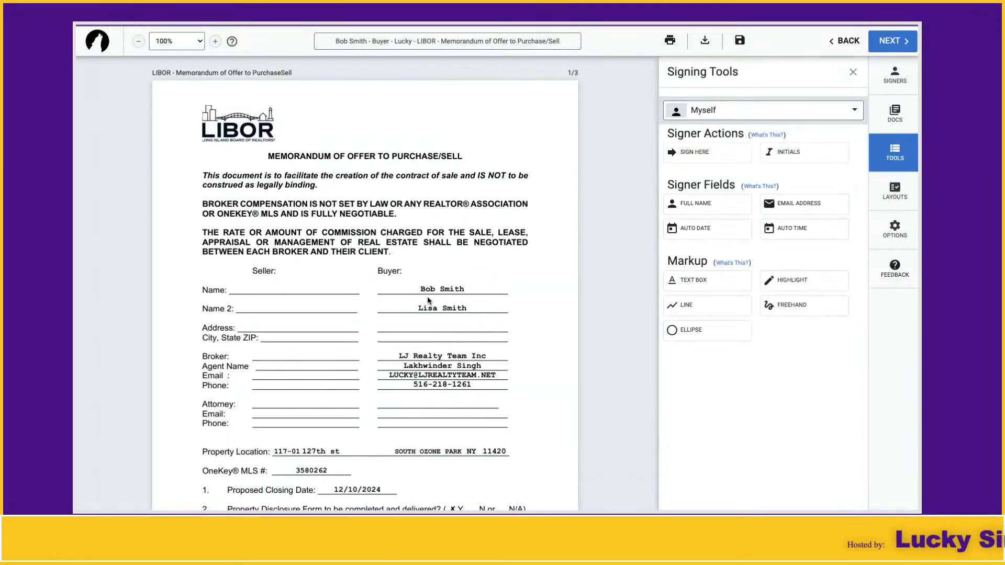
scroll(428, 296, down, 1)
scroll(430, 285, down, 3)
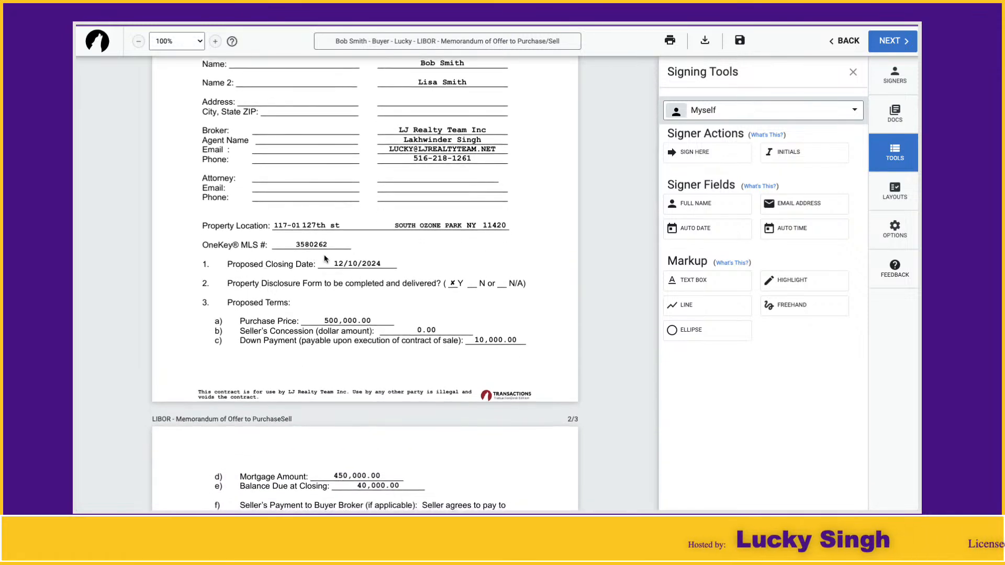
scroll(333, 309, down, 2)
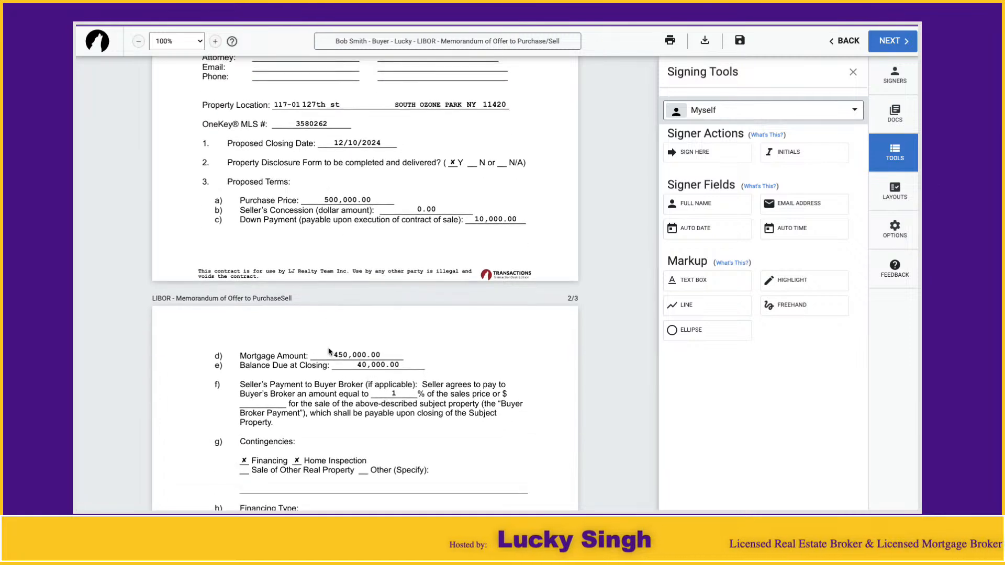
scroll(329, 350, down, 3)
scroll(329, 349, down, 9)
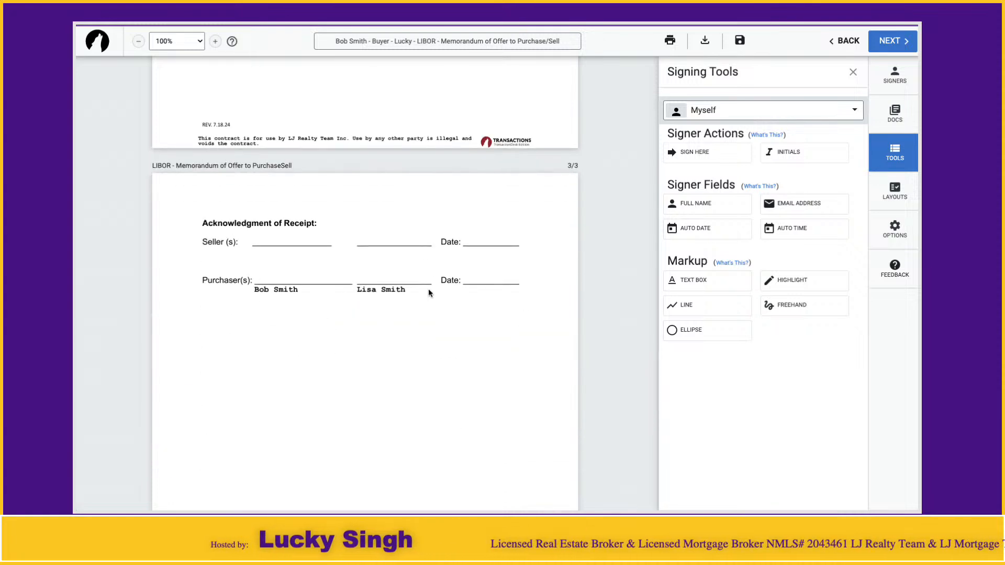
Step: Add both buyers from the transaction as Remote Signers of the memorandum
click(853, 72)
click(895, 76)
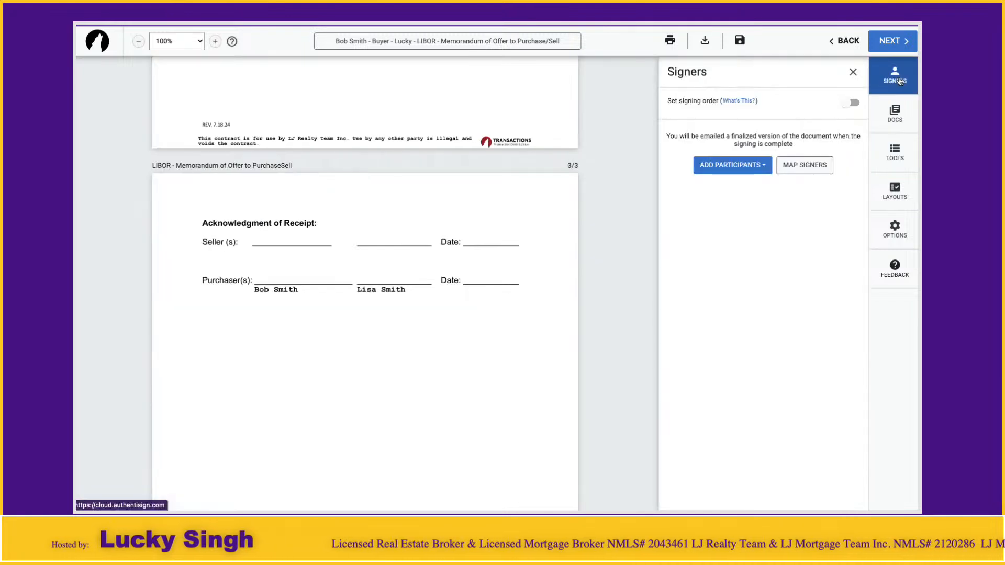
click(740, 167)
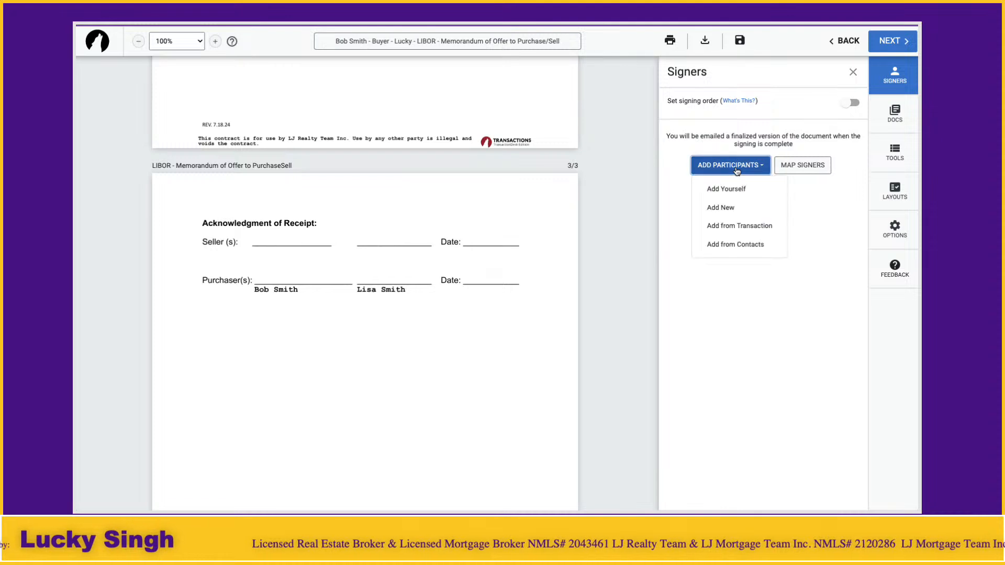
click(733, 225)
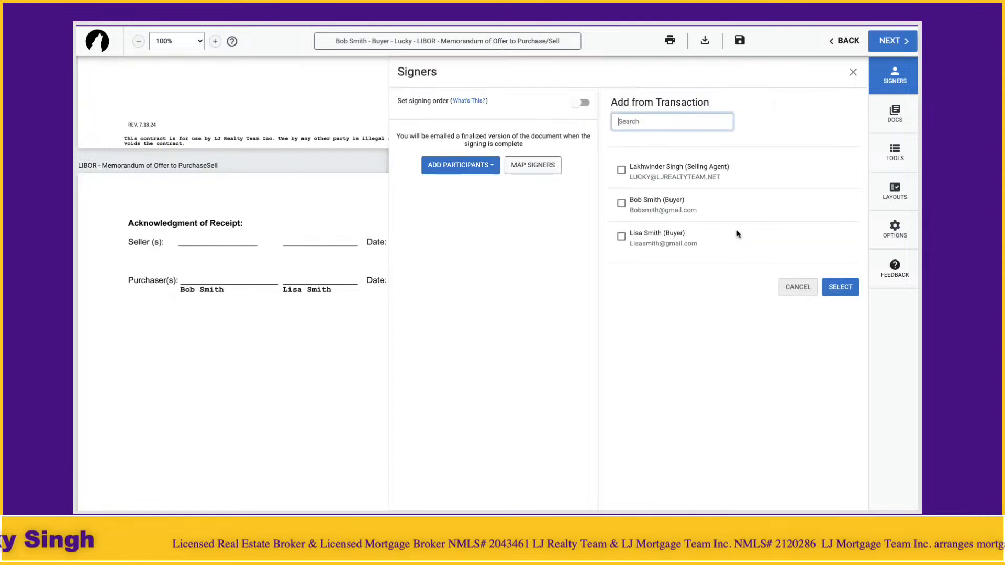
click(622, 204)
click(621, 237)
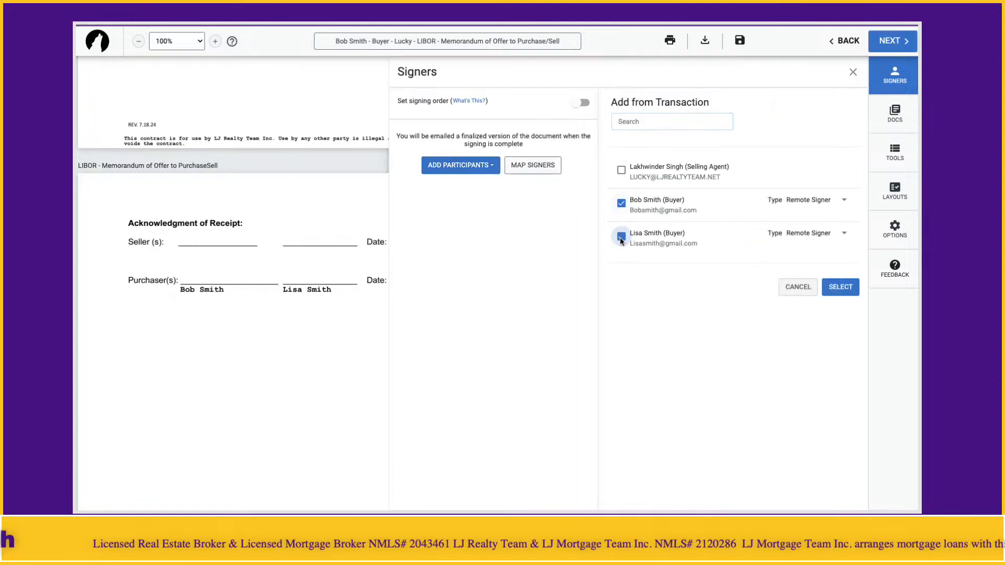
click(831, 291)
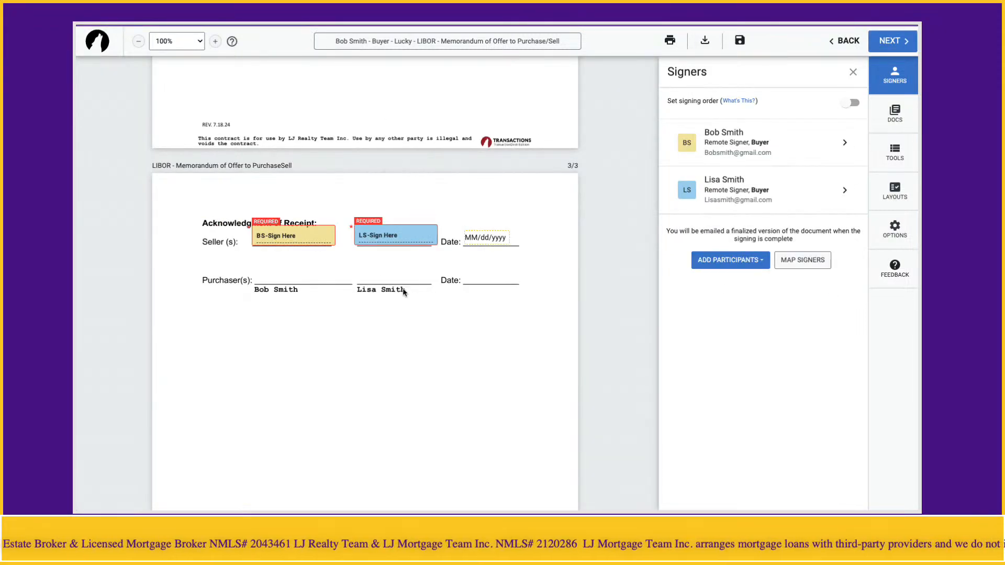
Step: Move both buyers' signature fields and the date field from the Seller(s) line to the Purchaser(s) line on page 3
click(853, 74)
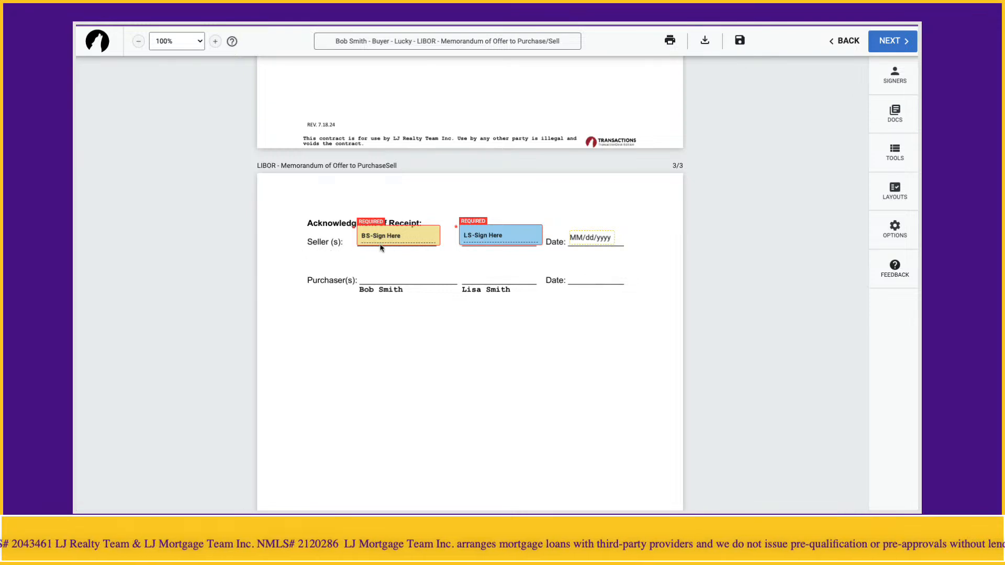
drag(386, 236, 392, 276)
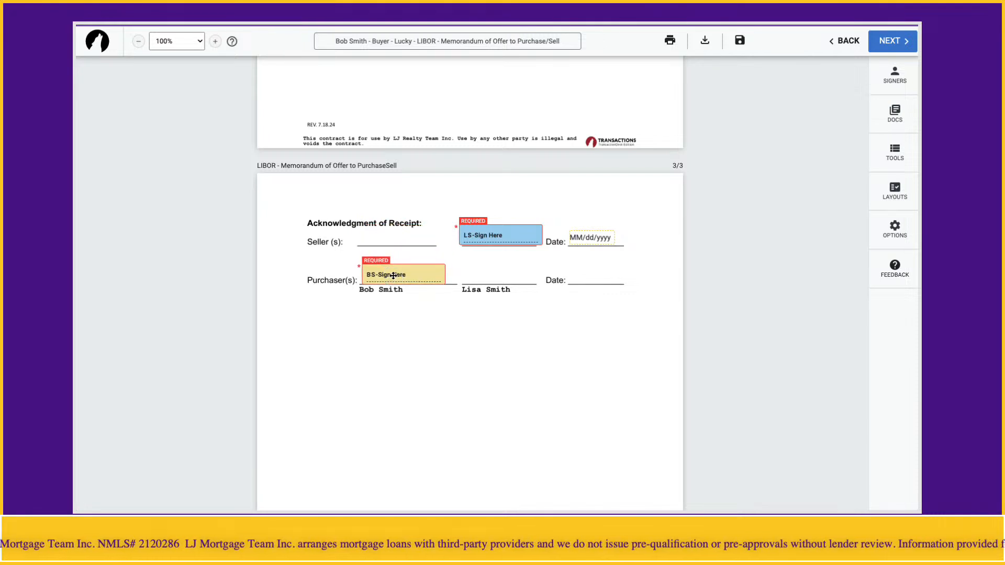
drag(478, 233, 479, 271)
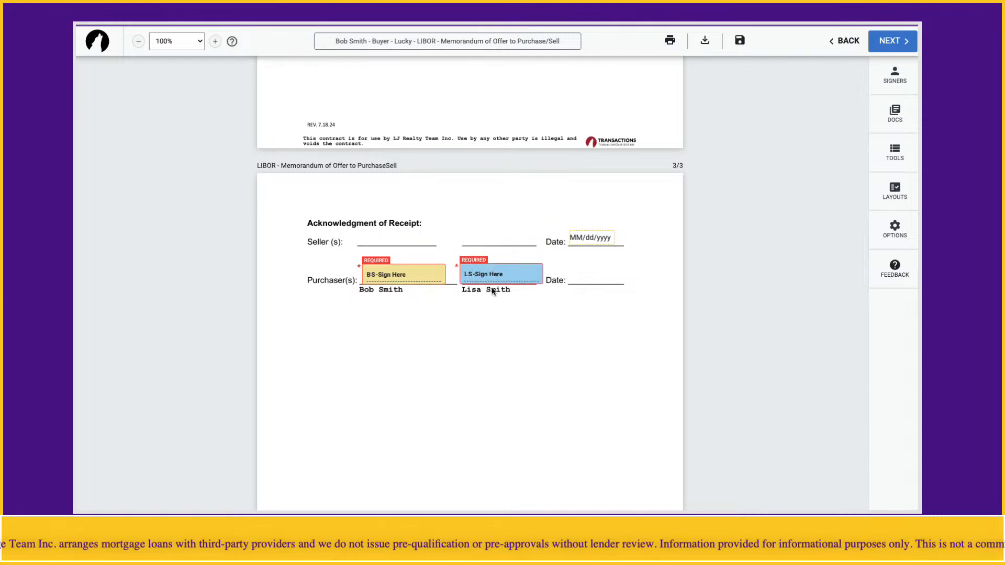
drag(590, 240, 586, 278)
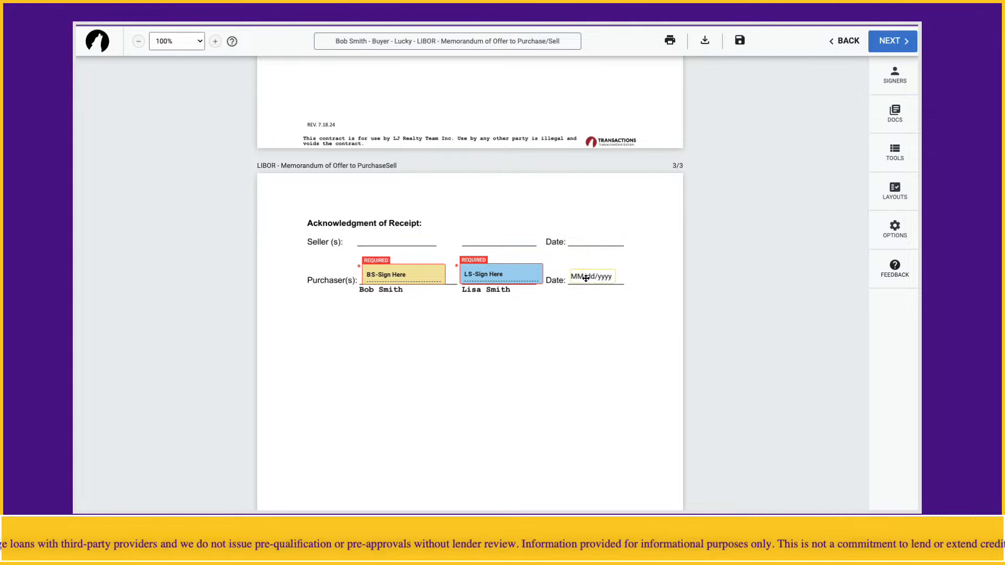
click(545, 330)
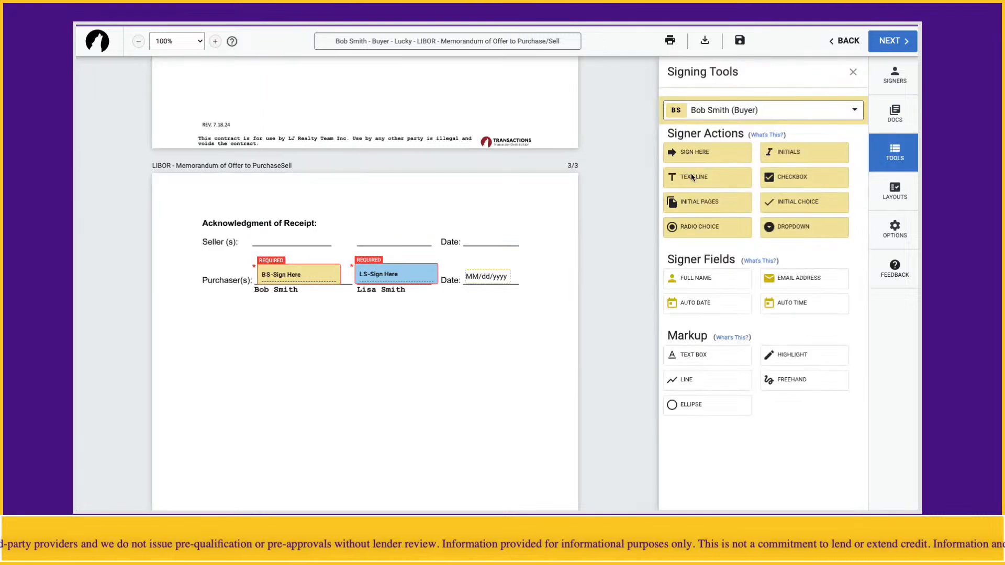
Step: Finalize the signing setup with the default expiration and send the memorandum to the buyers for signature
click(853, 73)
click(897, 46)
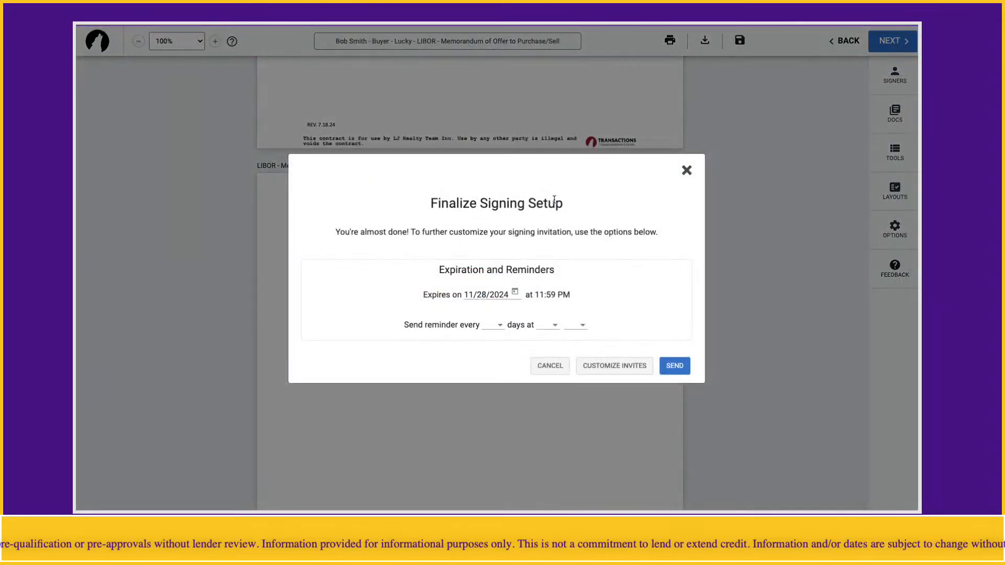
click(672, 365)
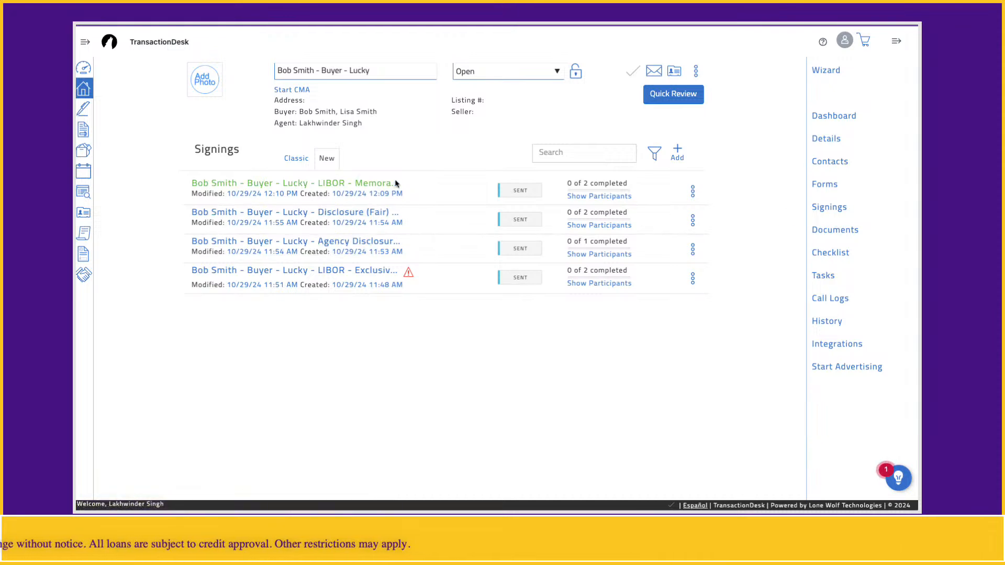
Step: Check the signing details and participants of the sent Memorandum of Offer, and return to the Signings list
click(341, 187)
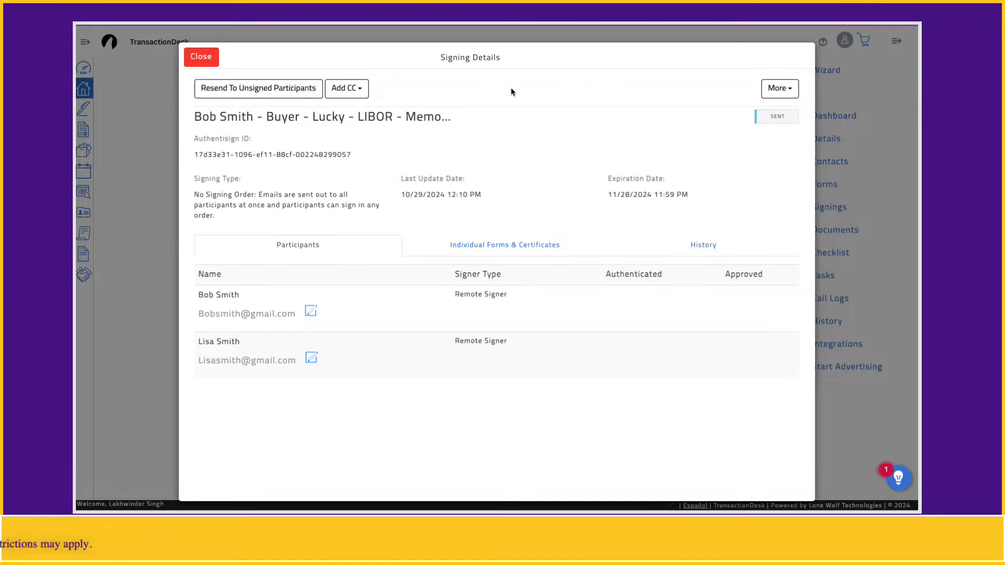
click(201, 57)
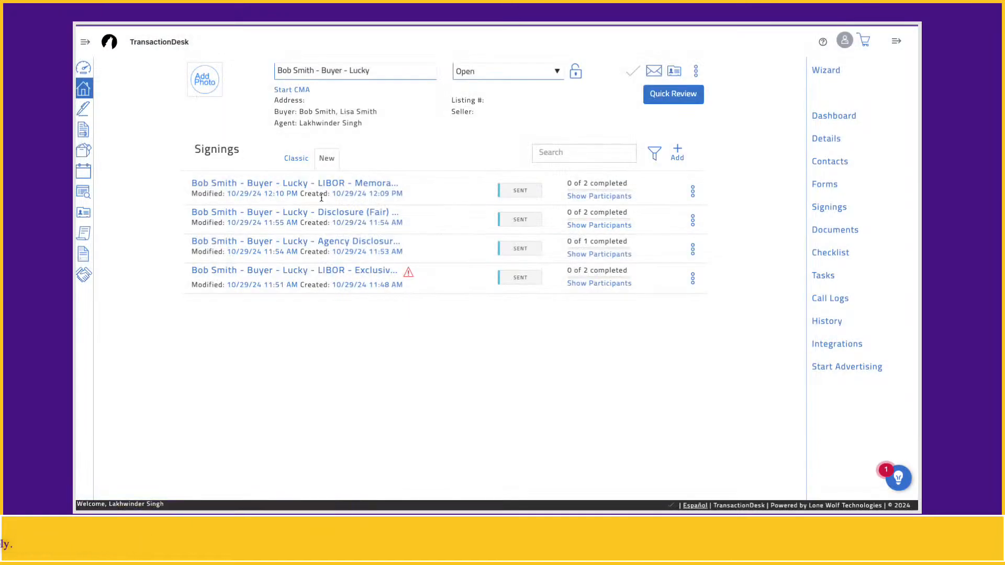